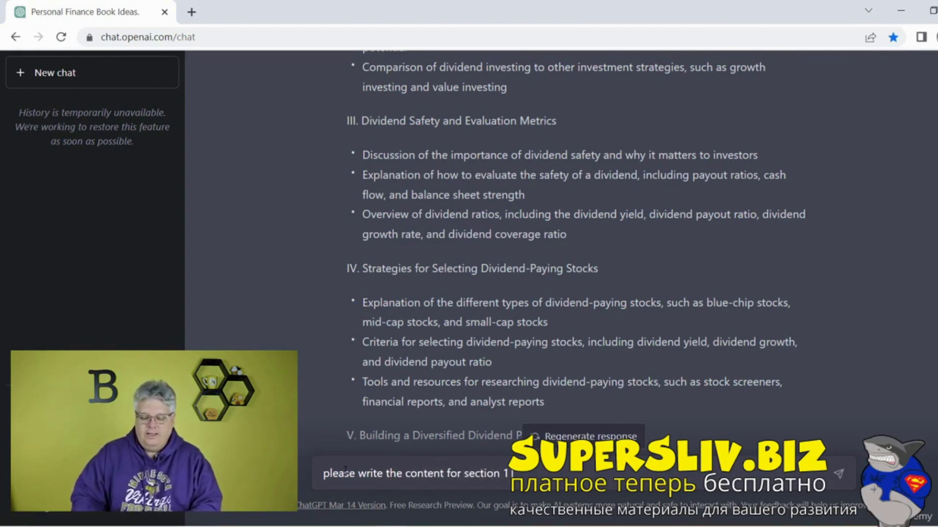
Complete the request for section 1 content with "introduction with examples", correcting the misspelled word "introduction"
type("troudctuion with examples")
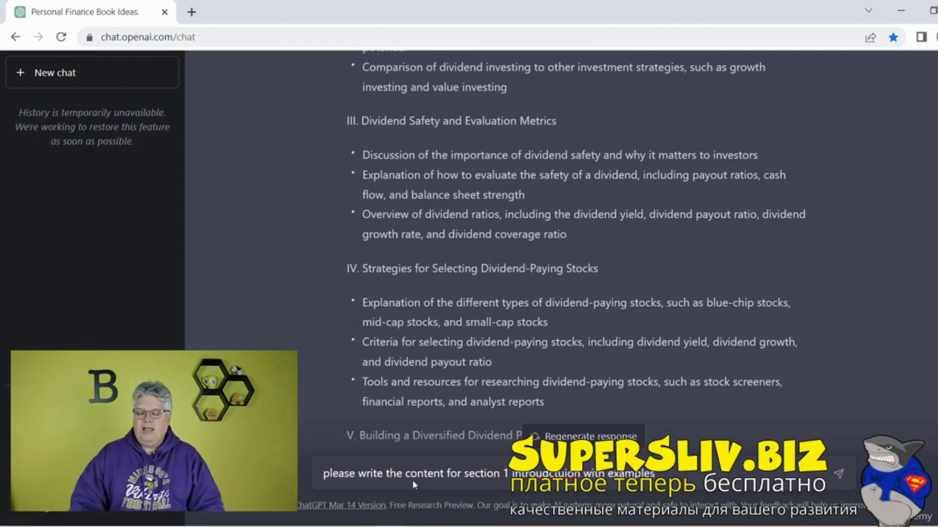
right_click(542, 473)
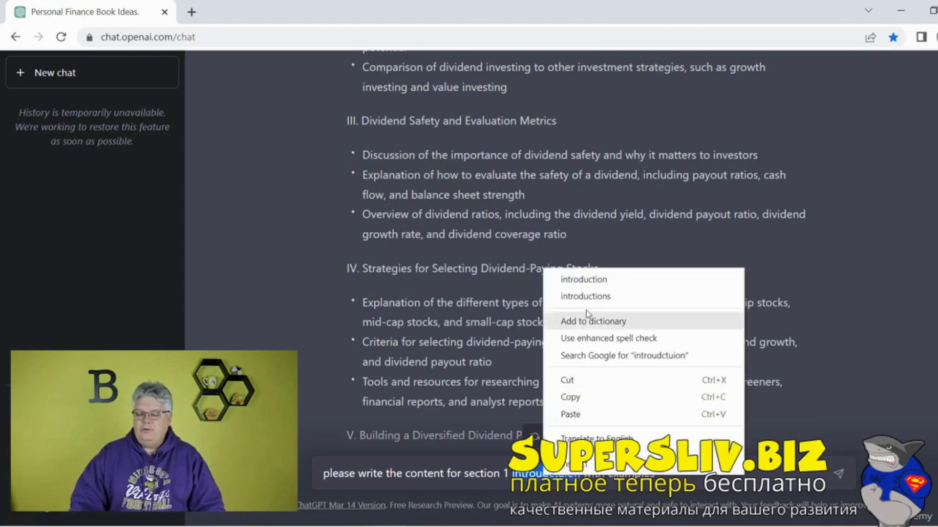
left_click(594, 286)
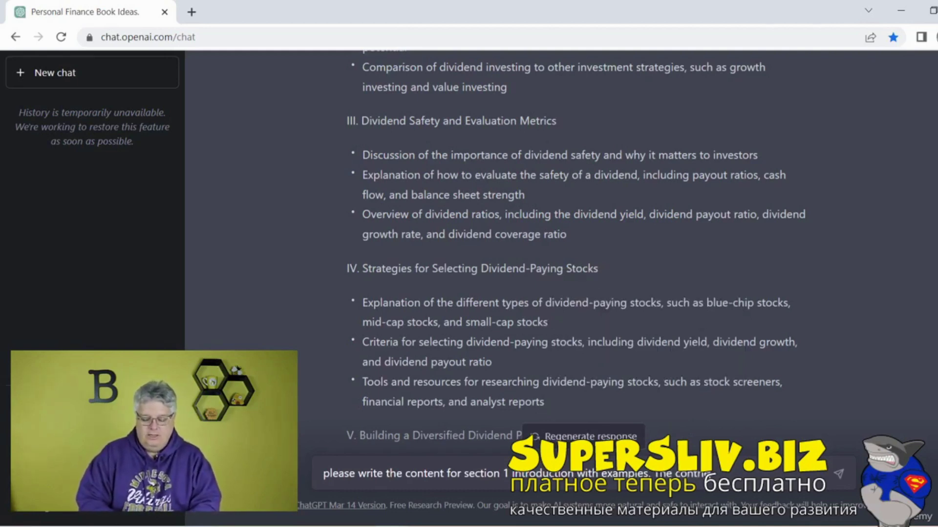
Add "The content should be for a beginner dividend investor. Please write in a friendly and fun tone", fix the misspelled "content", and send the prompt
type("should be for a ba")
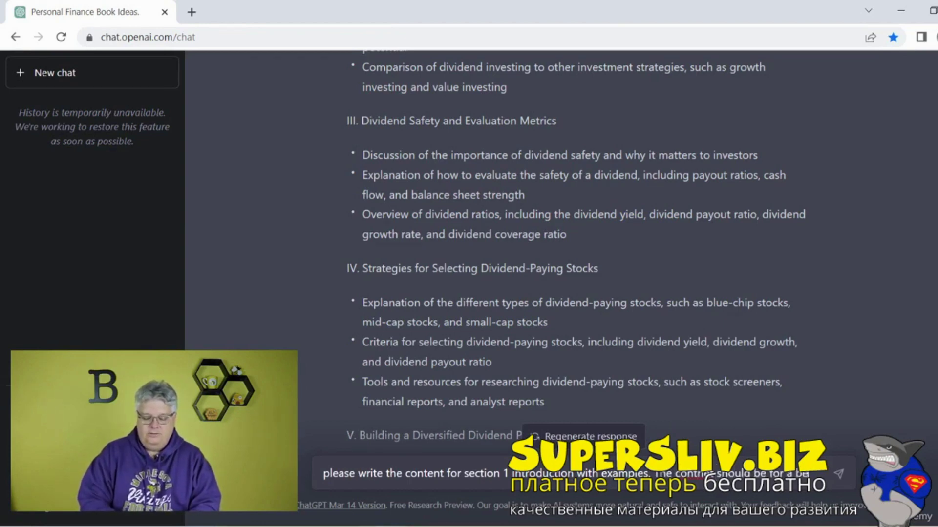
type("er dividend ")
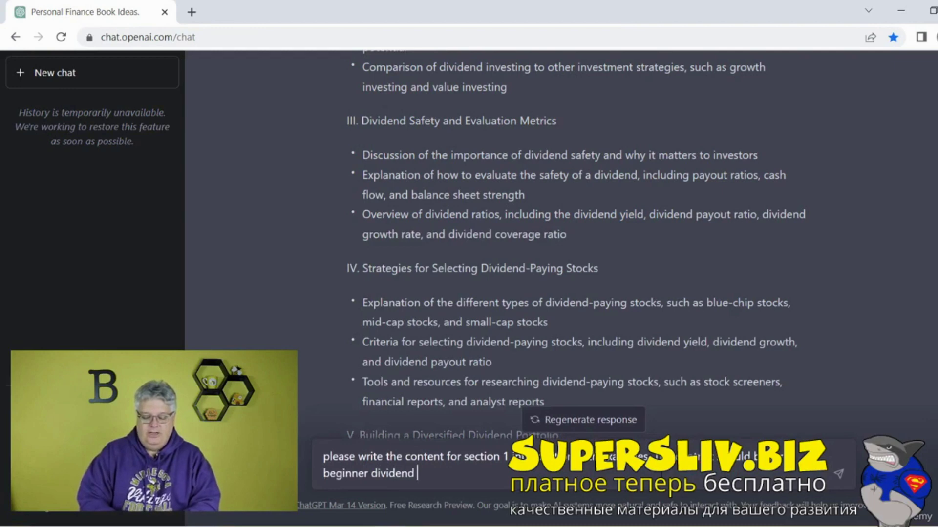
type("investor.")
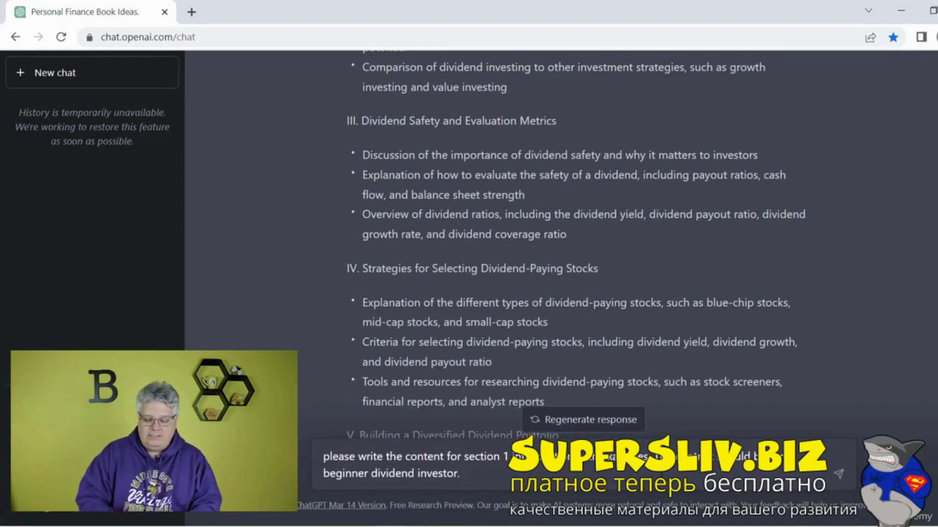
type("se write in")
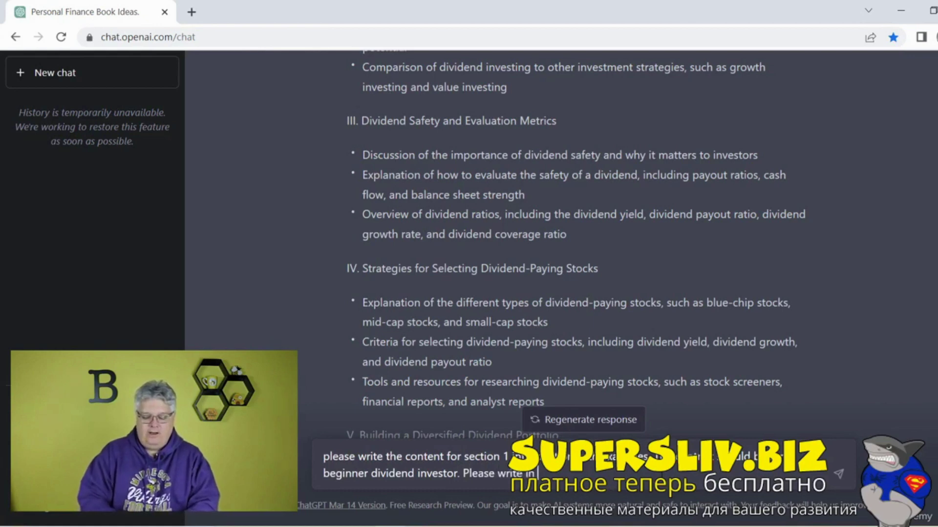
type("and fun tone")
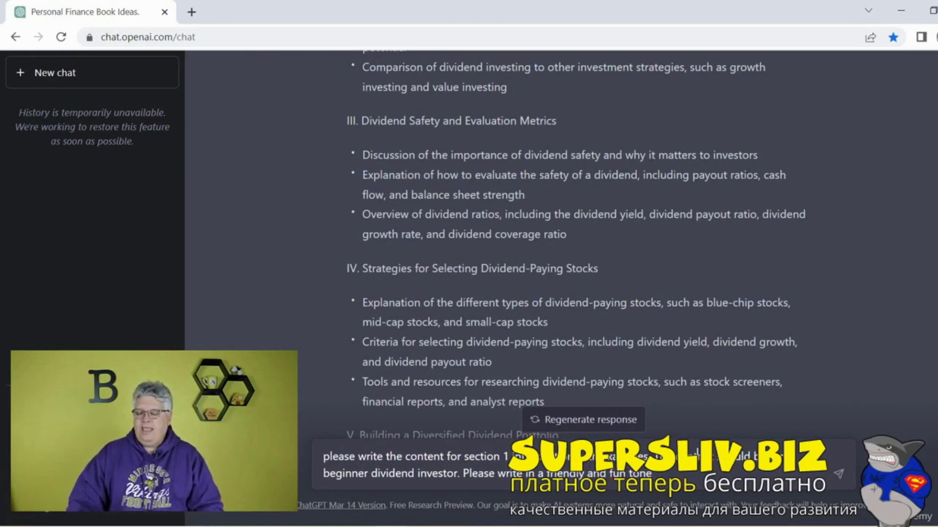
right_click(689, 458)
left_click(746, 279)
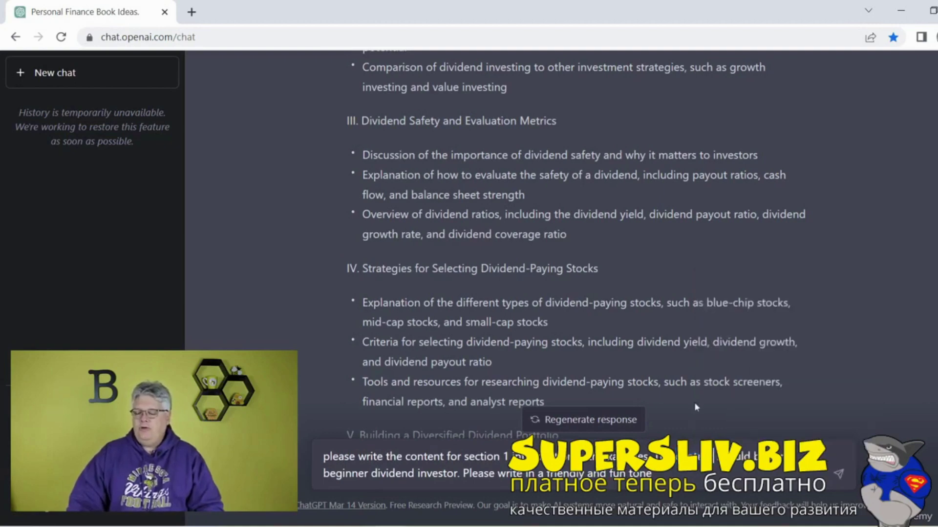
left_click(841, 473)
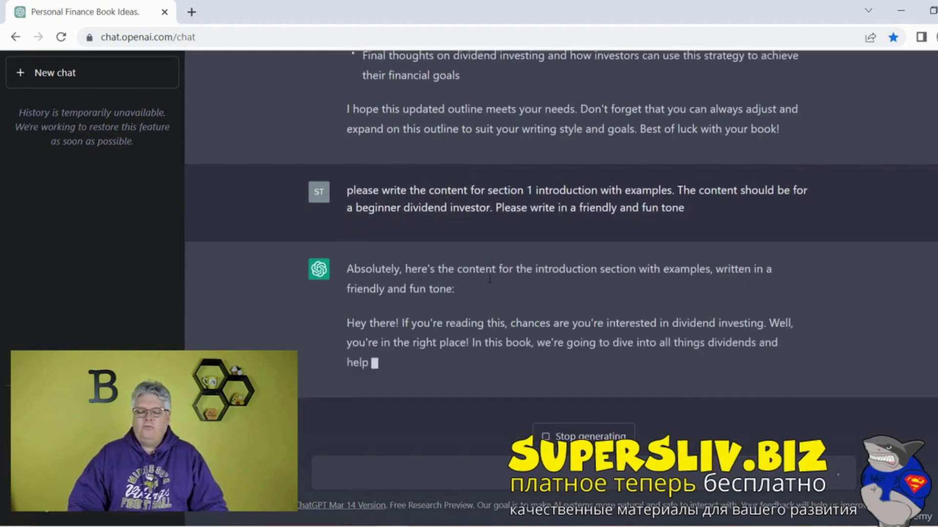
Read through the generated section 1 introduction, checking its tone, explanation of dividend investing basics and worked example
left_click_drag(367, 317, 702, 317)
left_click_drag(433, 337, 512, 337)
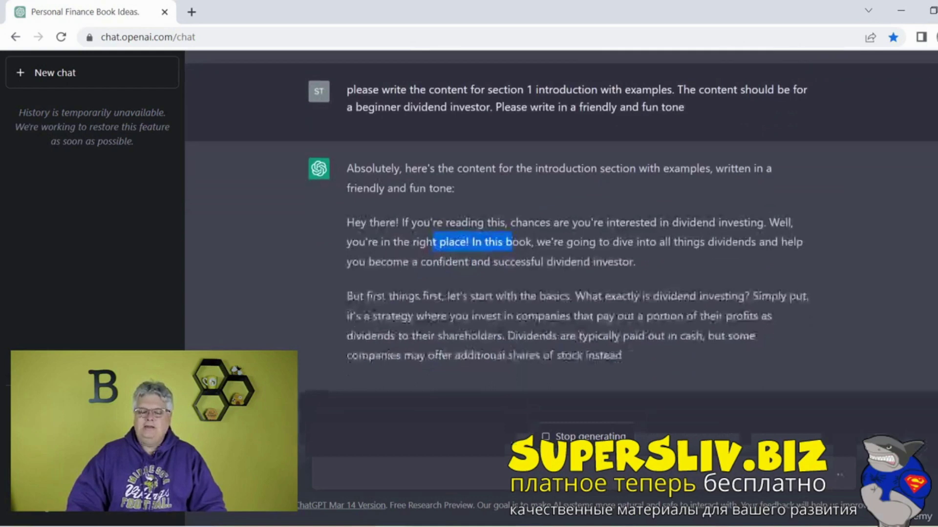
left_click_drag(479, 262, 566, 262)
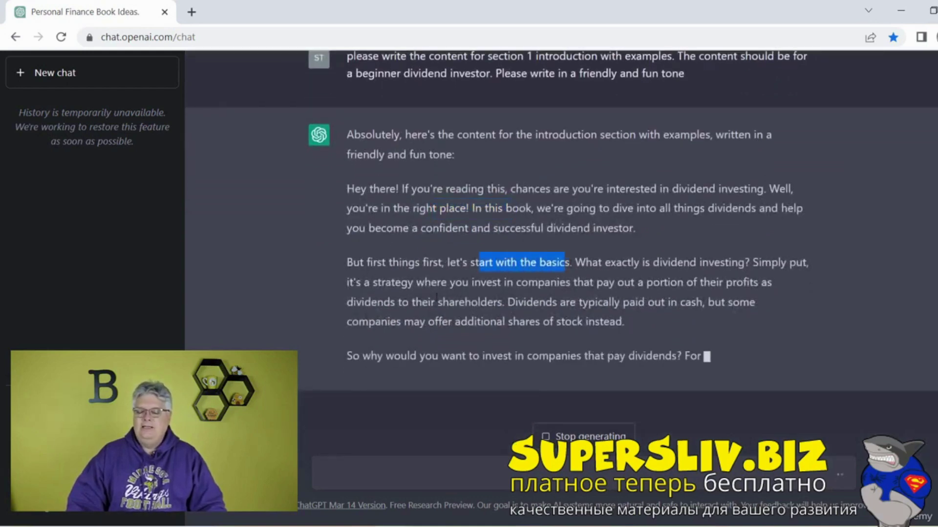
left_click_drag(347, 336, 549, 336)
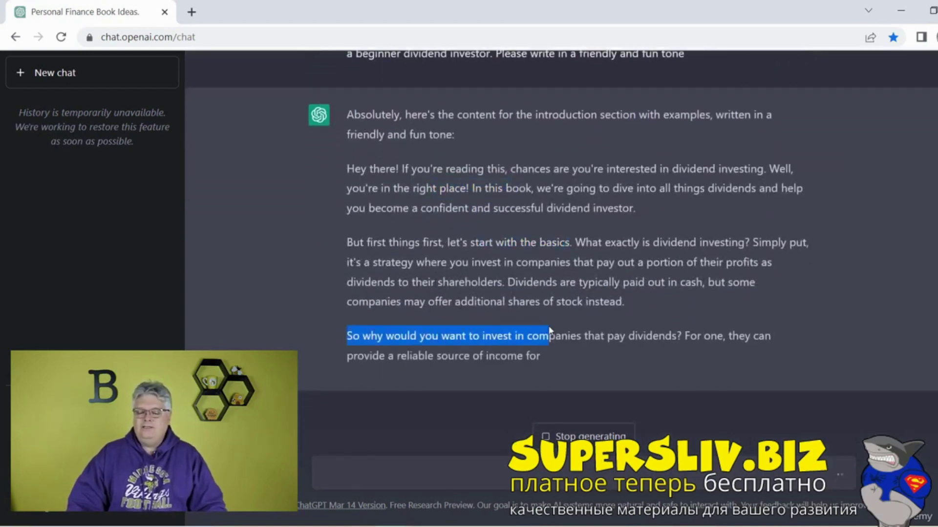
left_click(425, 312)
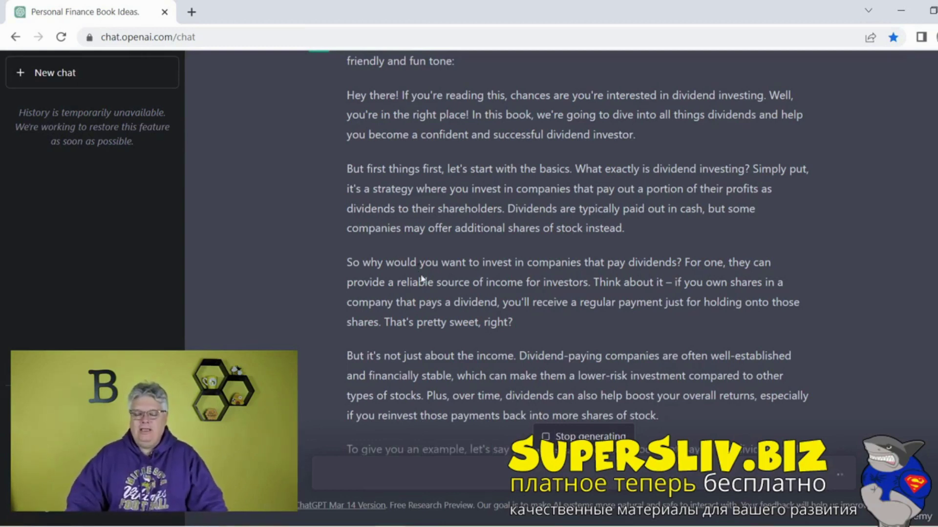
scroll(418, 268, "down", 3)
left_click_drag(360, 203, 510, 190)
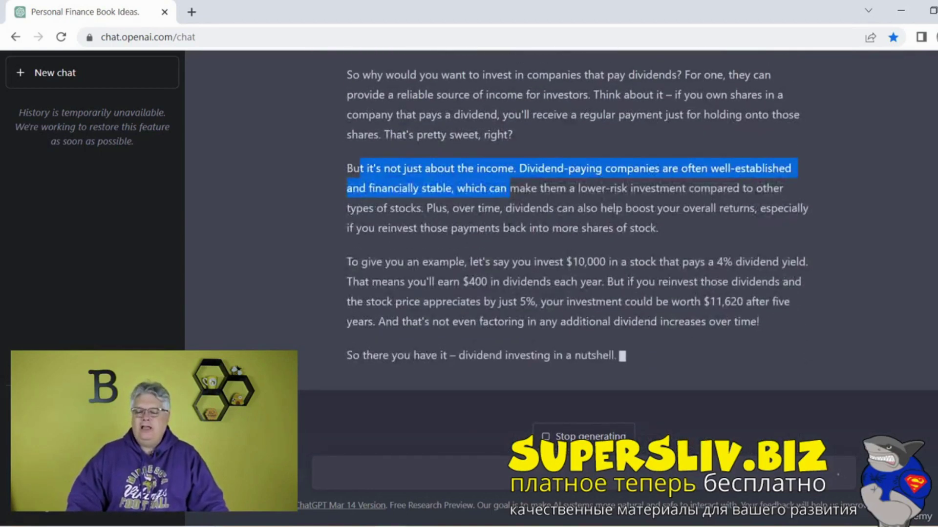
left_click(418, 176)
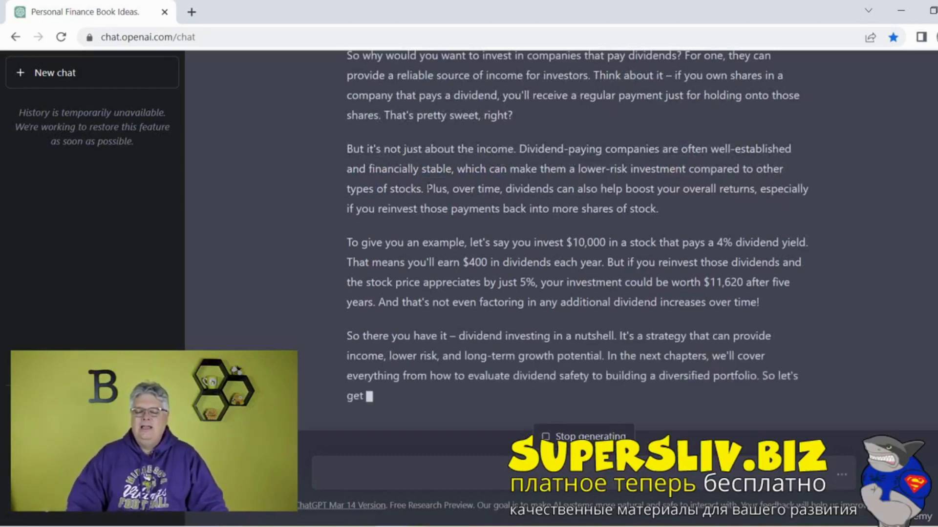
left_click_drag(362, 242, 465, 242)
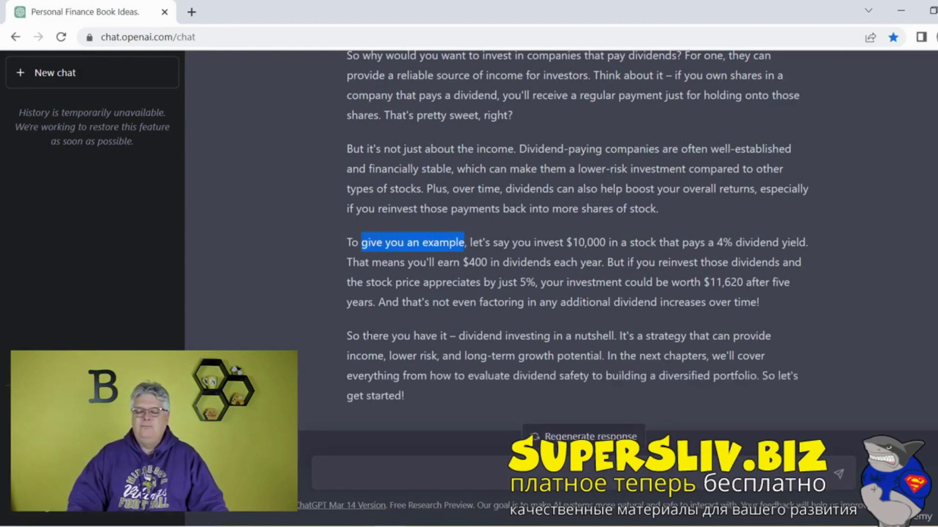
scroll(338, 301, "down", 2)
scroll(338, 301, "up", 6)
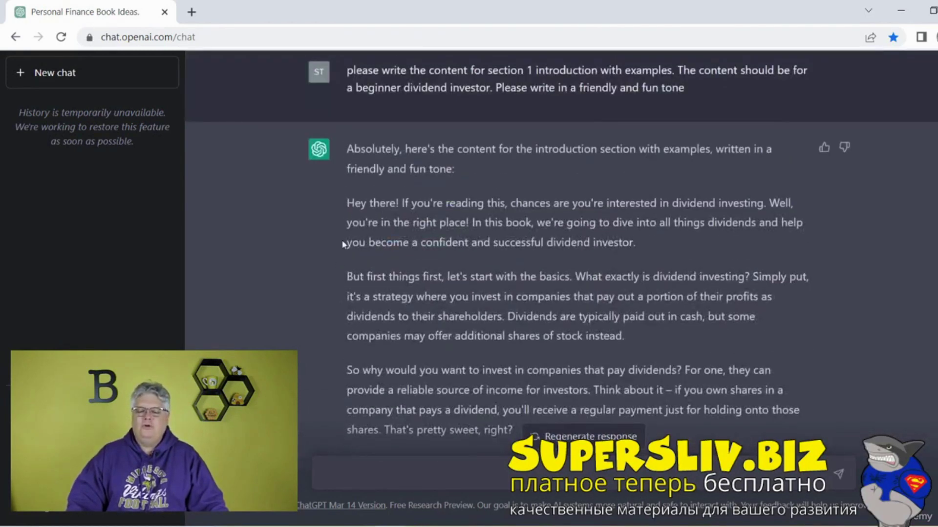
scroll(343, 244, "down", 7)
scroll(343, 244, "up", 2)
Check the updated book outline and send the follow-up prompt "please do the same for section 2"
scroll(359, 291, "up", 8)
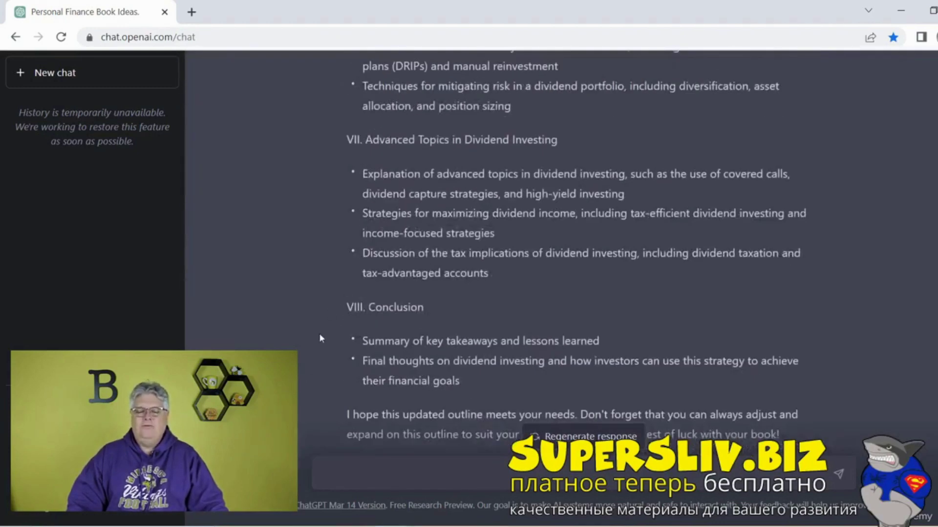
scroll(320, 338, "up", 15)
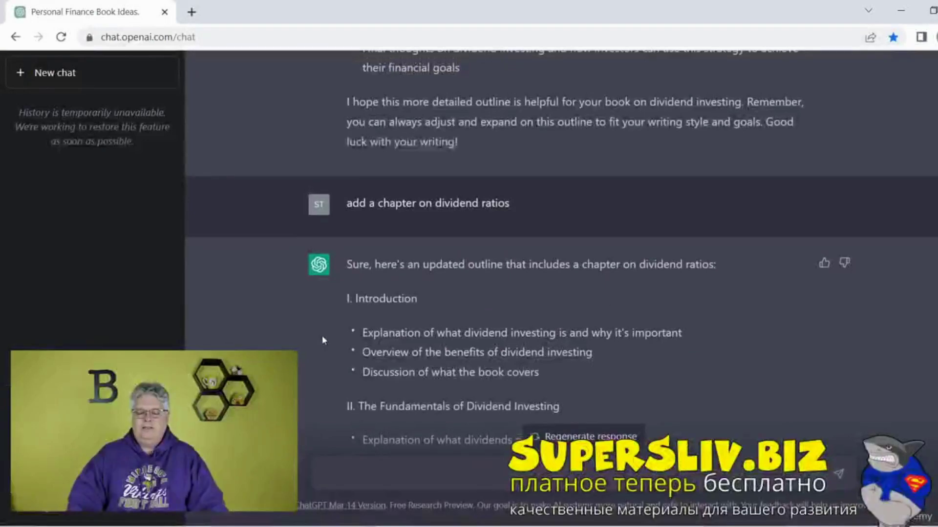
scroll(323, 340, "down", 7)
scroll(324, 339, "up", 4)
scroll(324, 339, "down", 6)
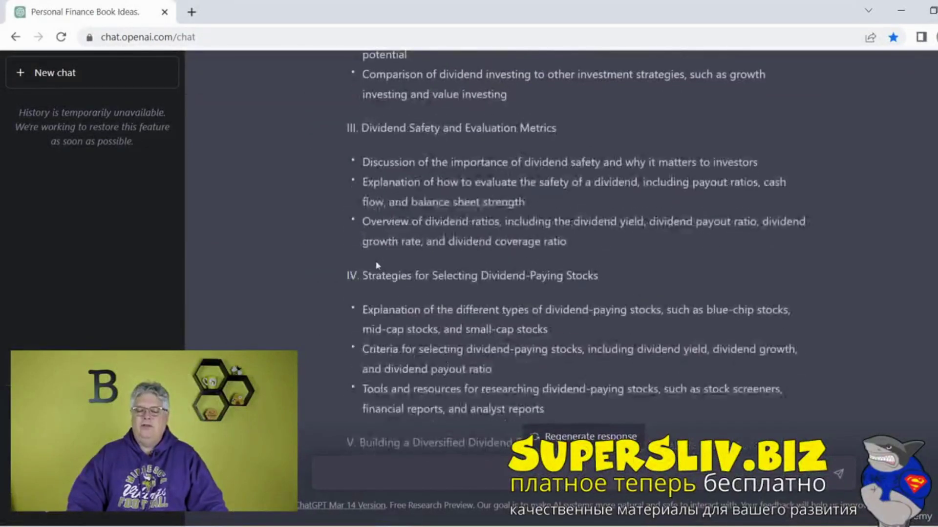
scroll(333, 318, "up", 4)
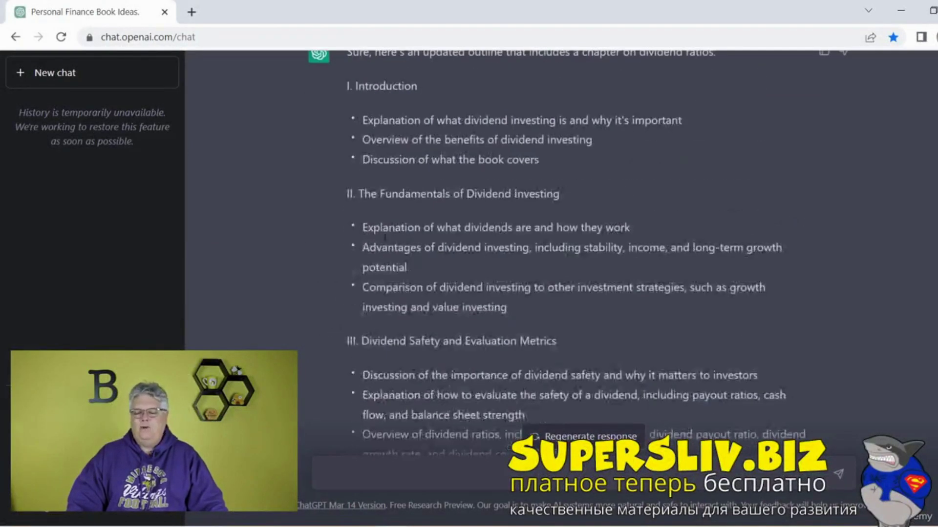
scroll(334, 364, "down", 3)
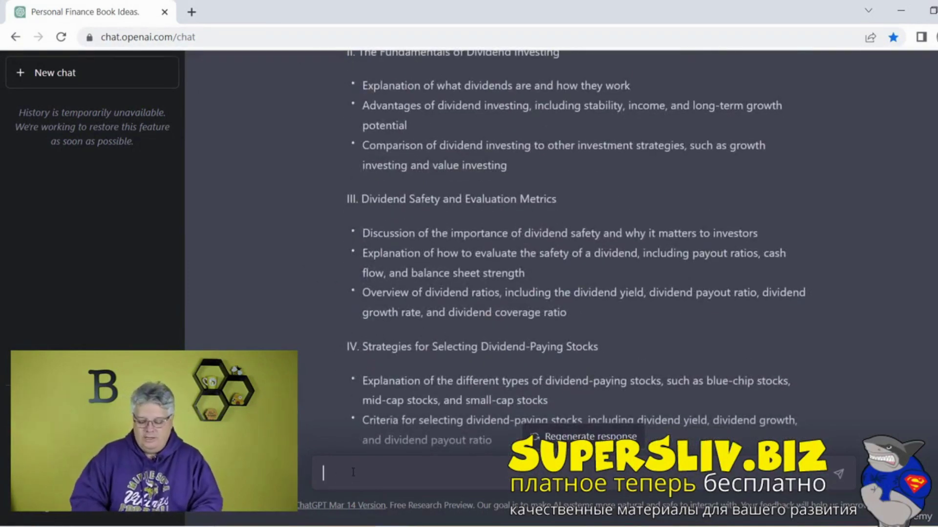
type("please do th")
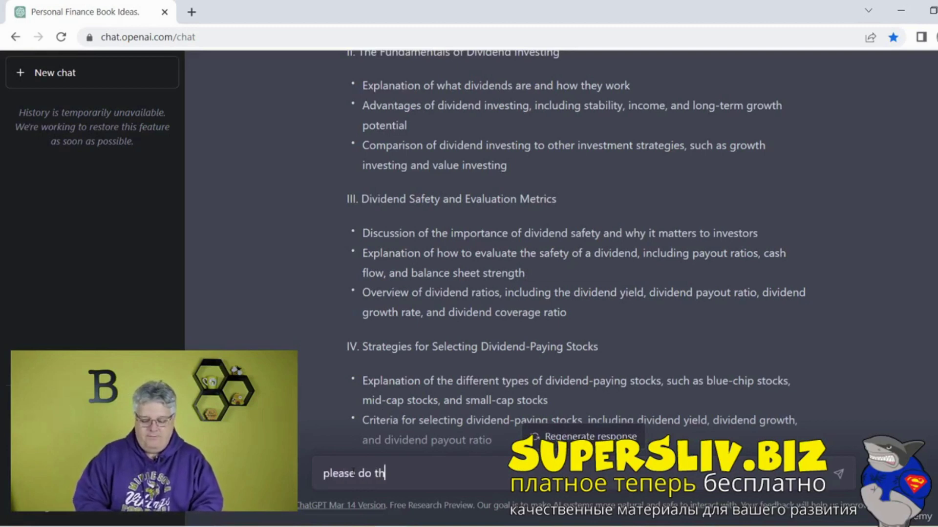
type("e same for section 2")
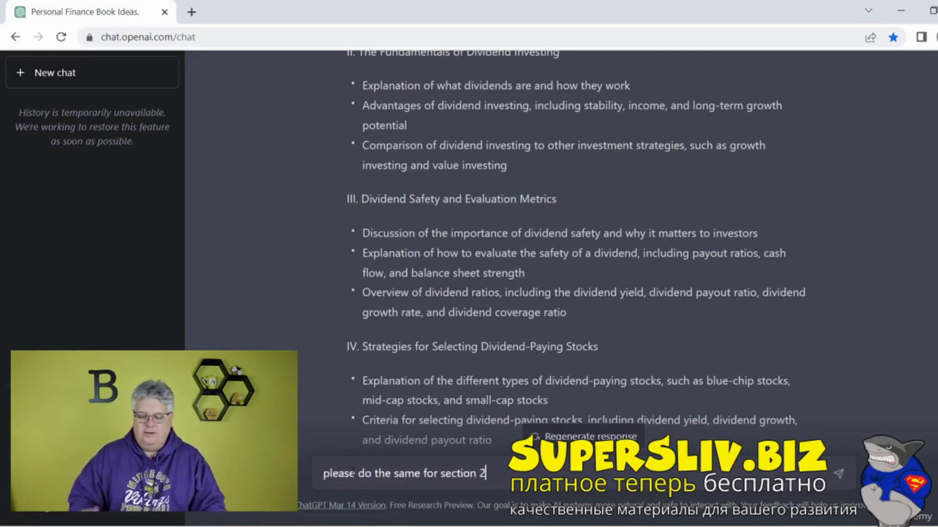
key("Return")
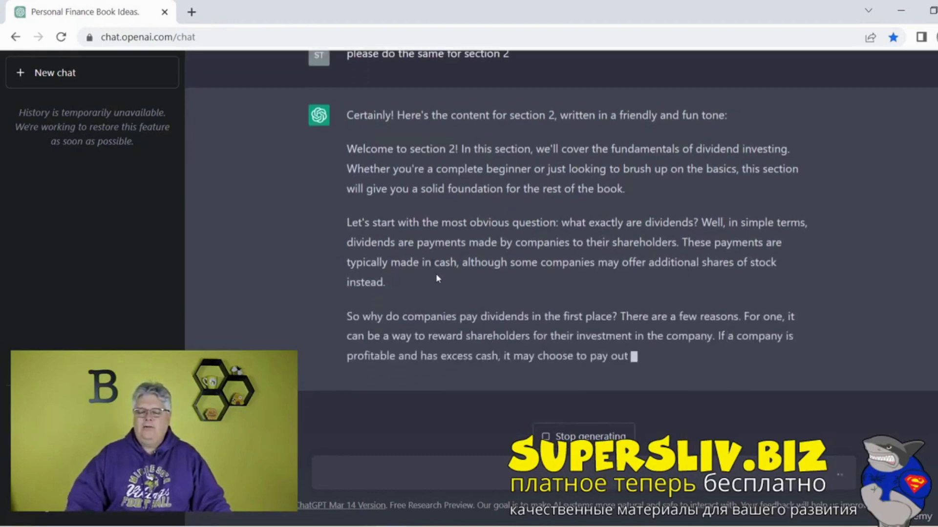
Read the generated section 2 content, examining the passages on dividend yield and dividend payout ratio
left_click_drag(726, 95, 556, 114)
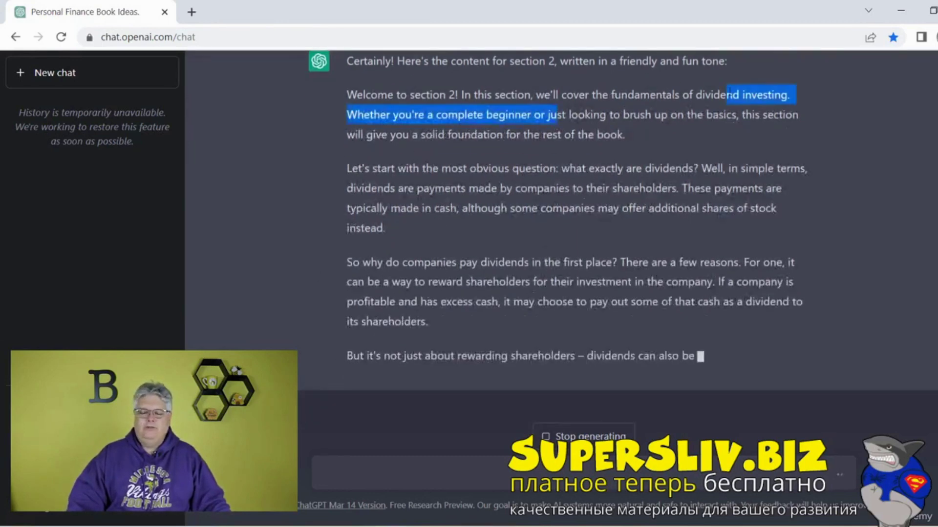
left_click(442, 228)
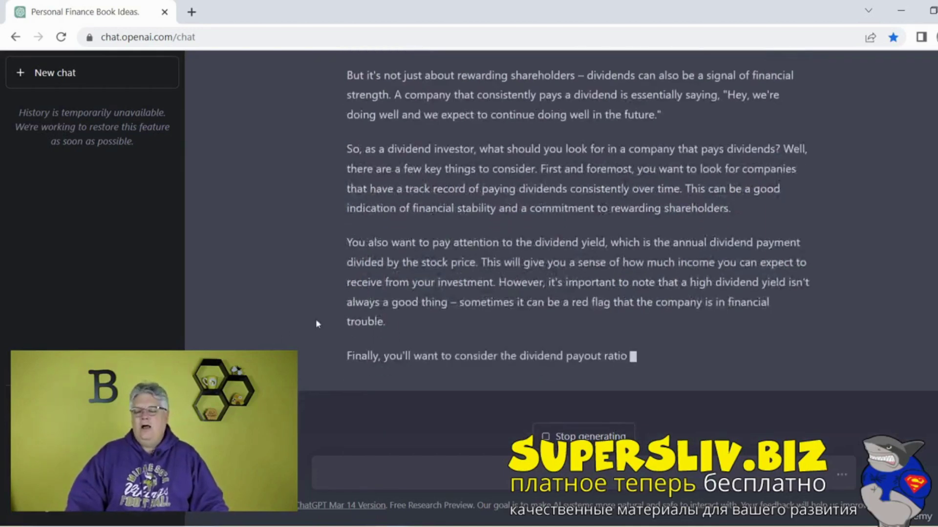
left_click_drag(445, 243, 605, 202)
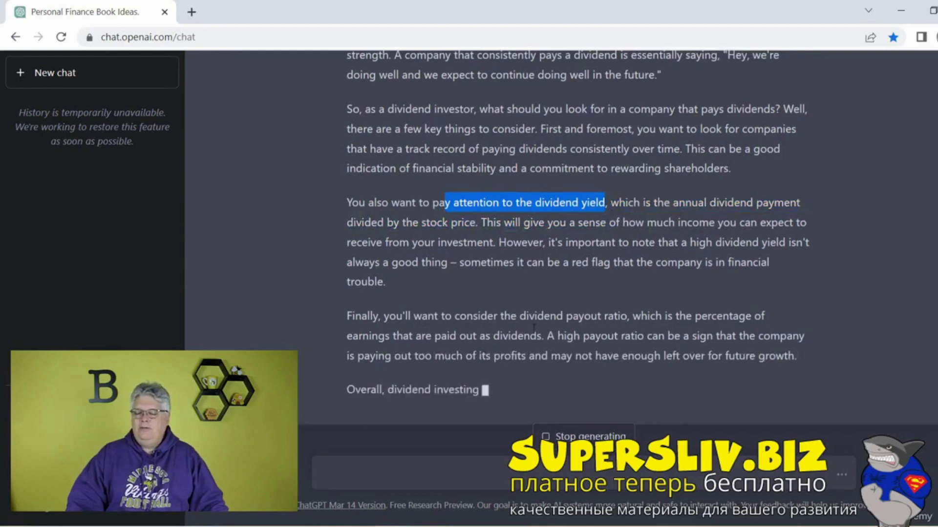
left_click_drag(535, 327, 630, 299)
left_click(532, 262)
left_click_drag(551, 262, 617, 235)
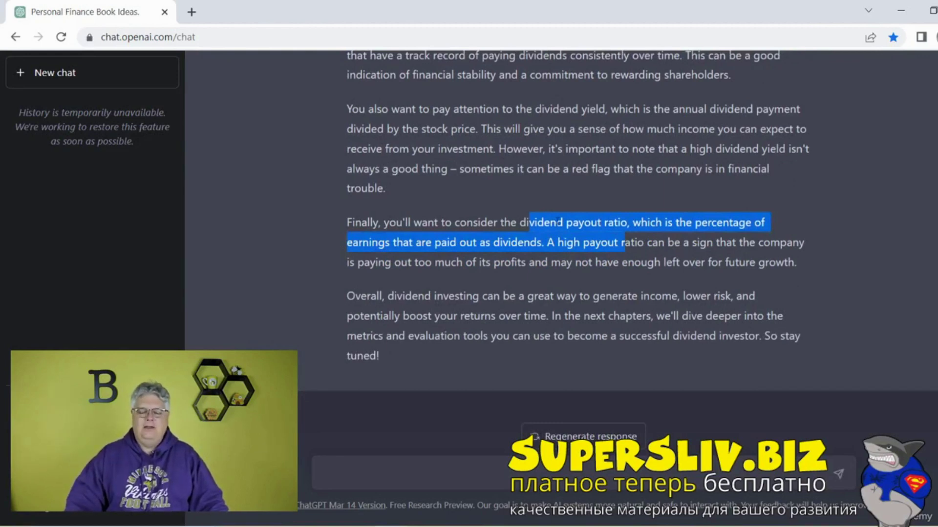
left_click(450, 282)
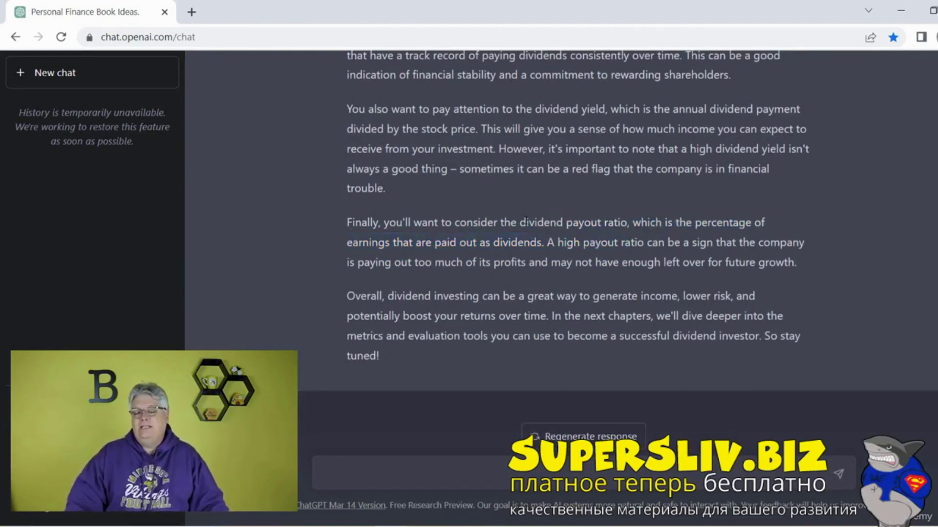
left_click_drag(528, 223, 632, 224)
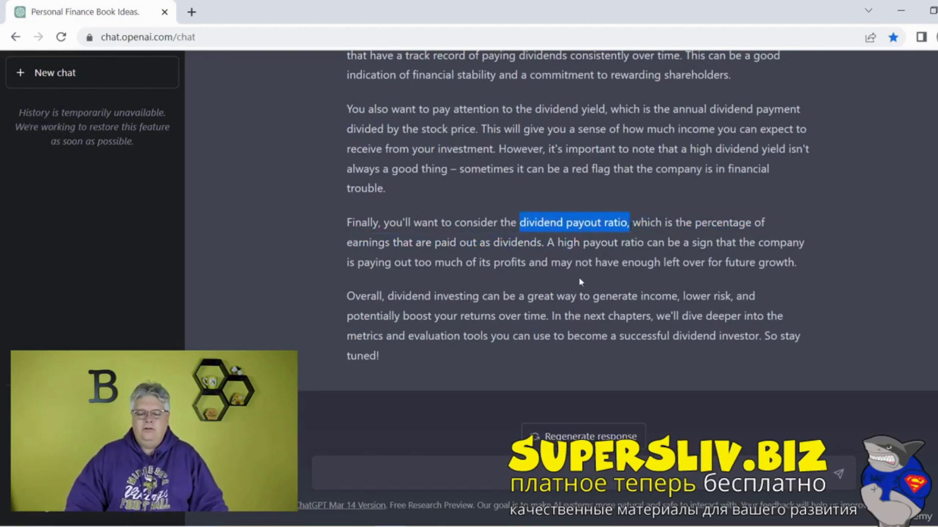
Send the follow-up prompt "what is the dividend yield and give an example"
left_click(354, 468)
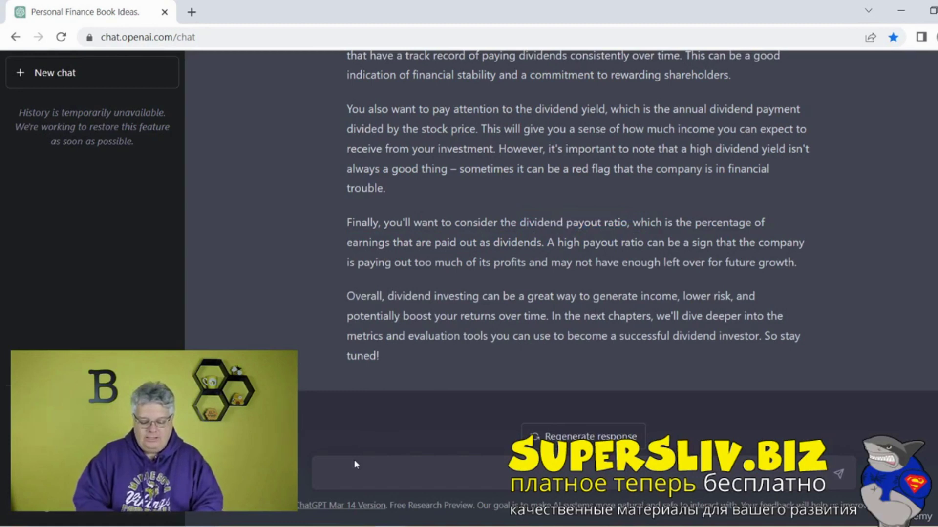
type("what is the dividend")
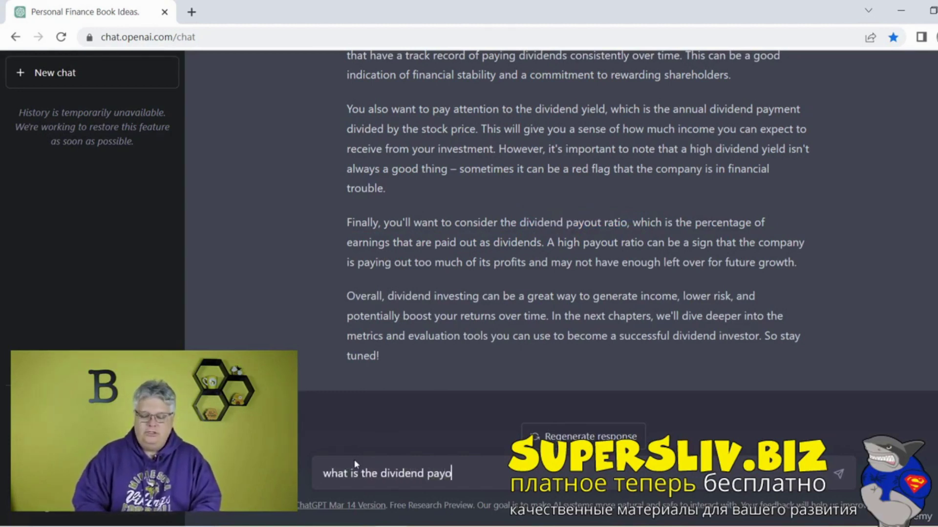
type(" yield and")
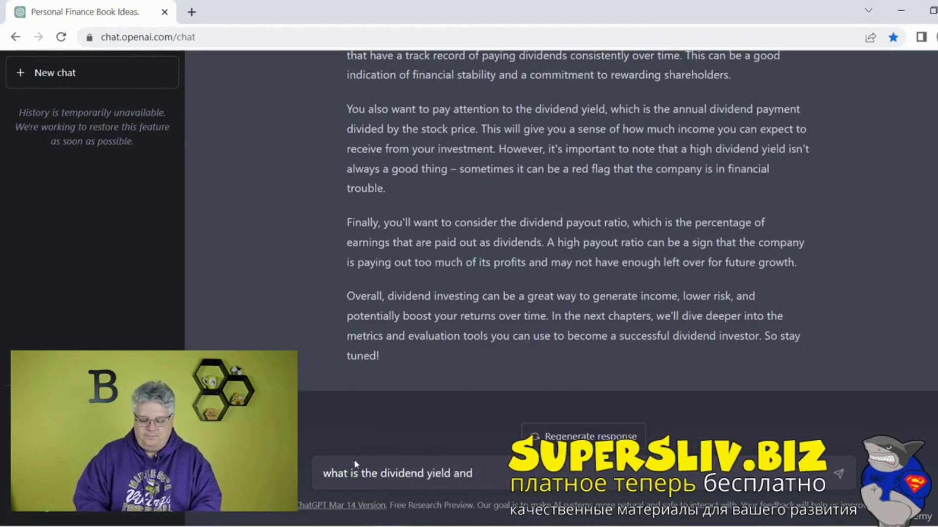
type("give an a")
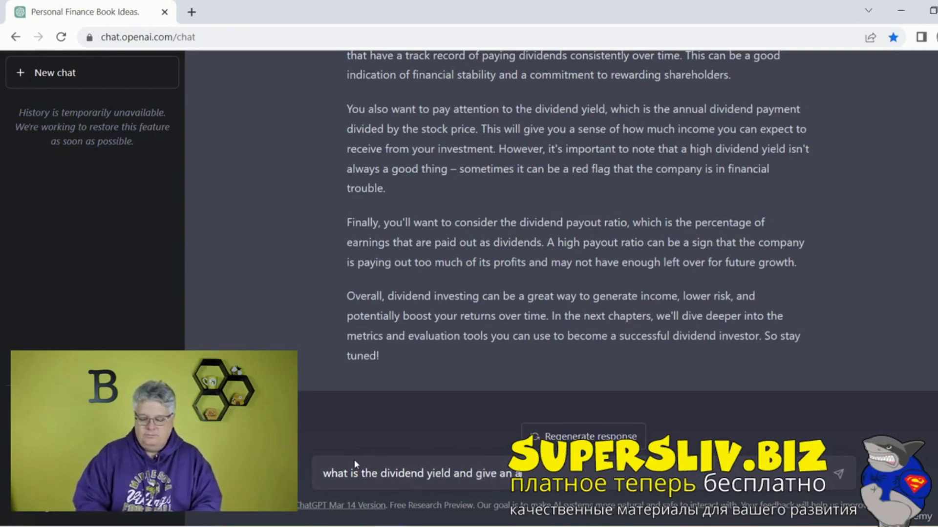
key("BackSpace")
type("examp")
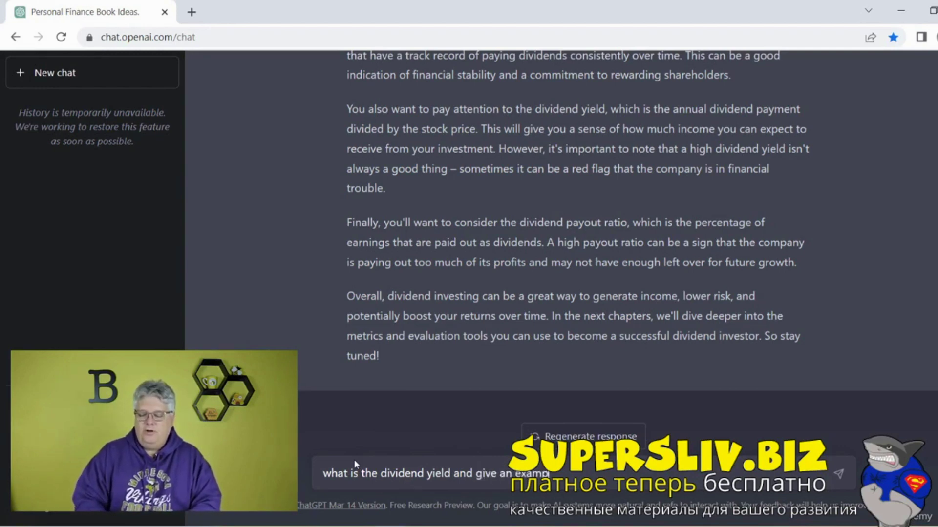
type("le")
key("Return")
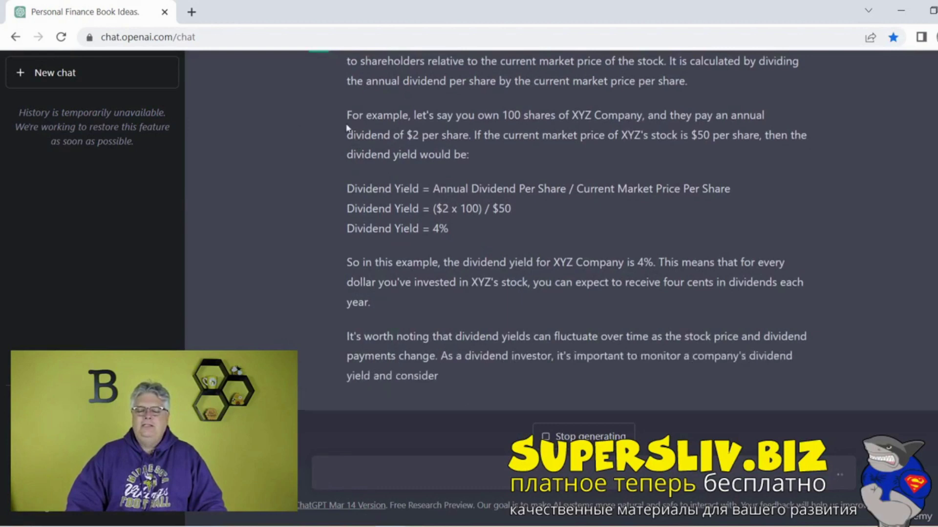
Check the worked dividend yield example and send the prompt "please give me 10 titles for this book"
left_click_drag(351, 98, 446, 169)
left_click(532, 151)
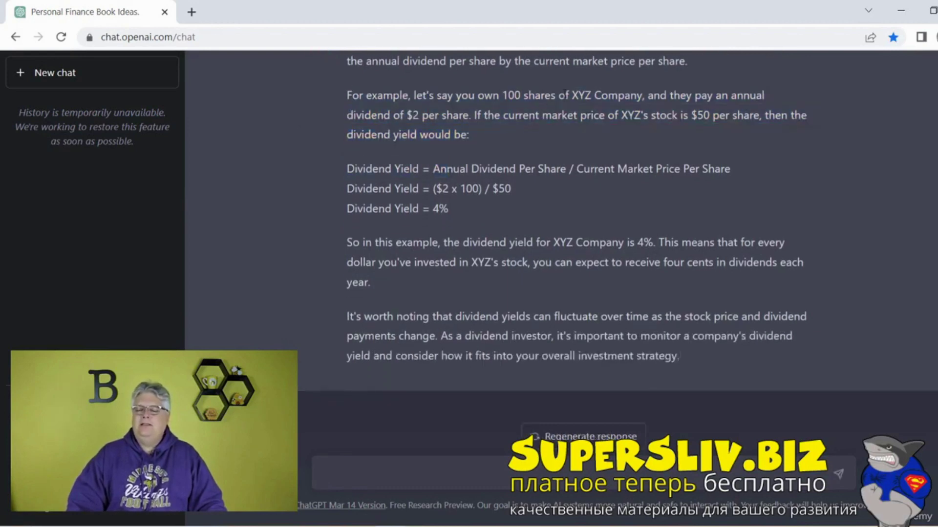
left_click_drag(565, 96, 637, 97)
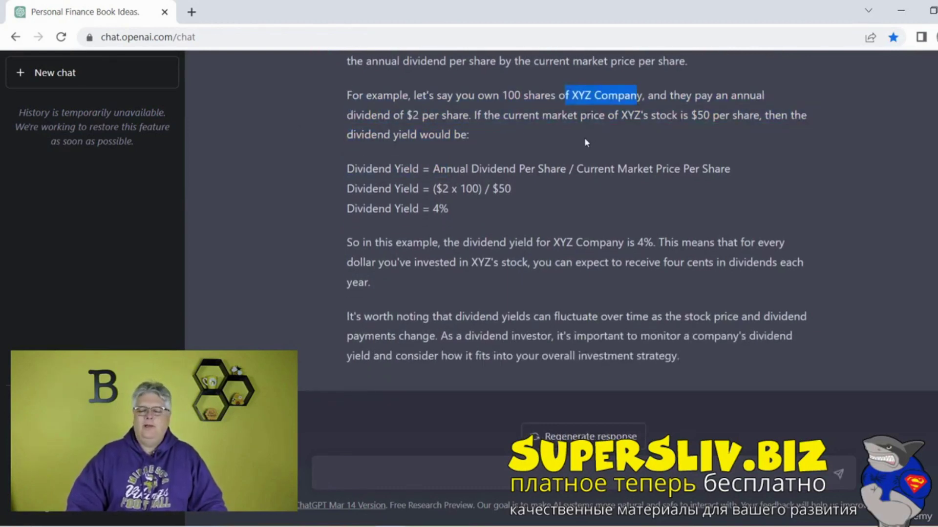
left_click(549, 182)
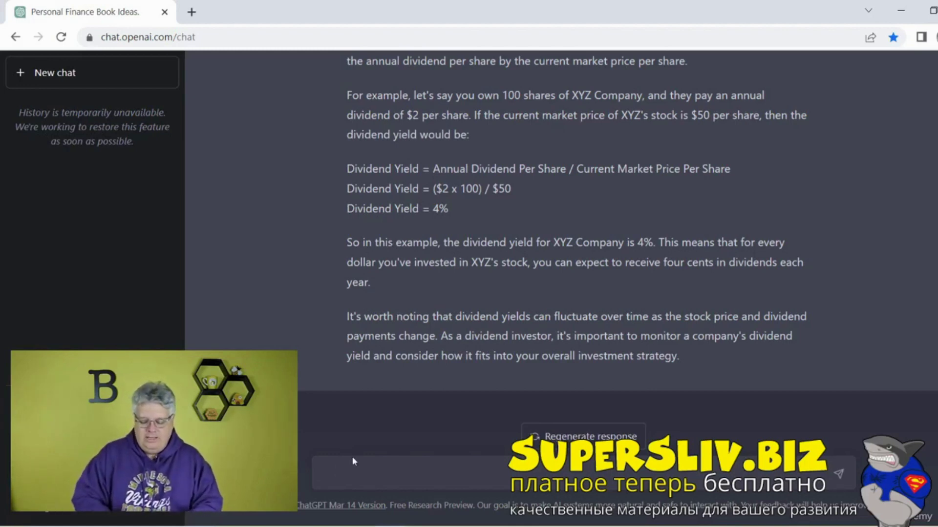
type("ase give me")
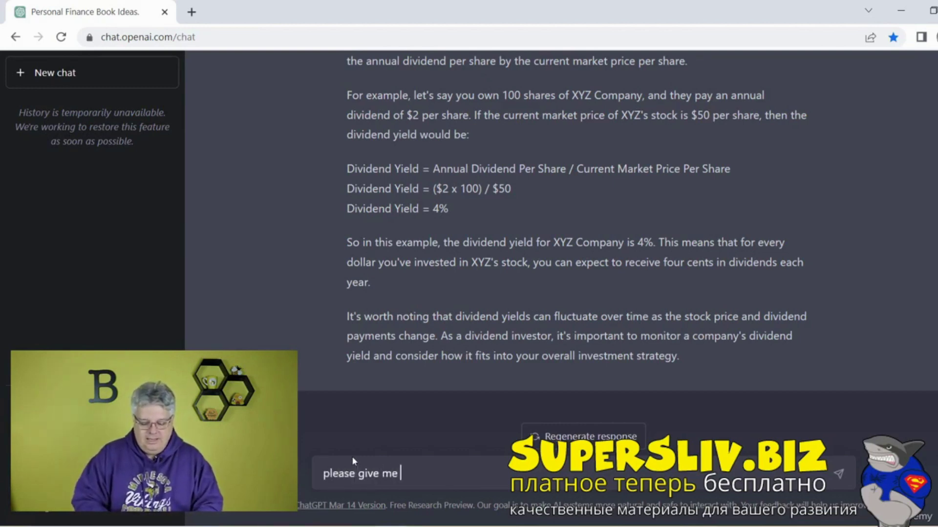
type(" 10 tit")
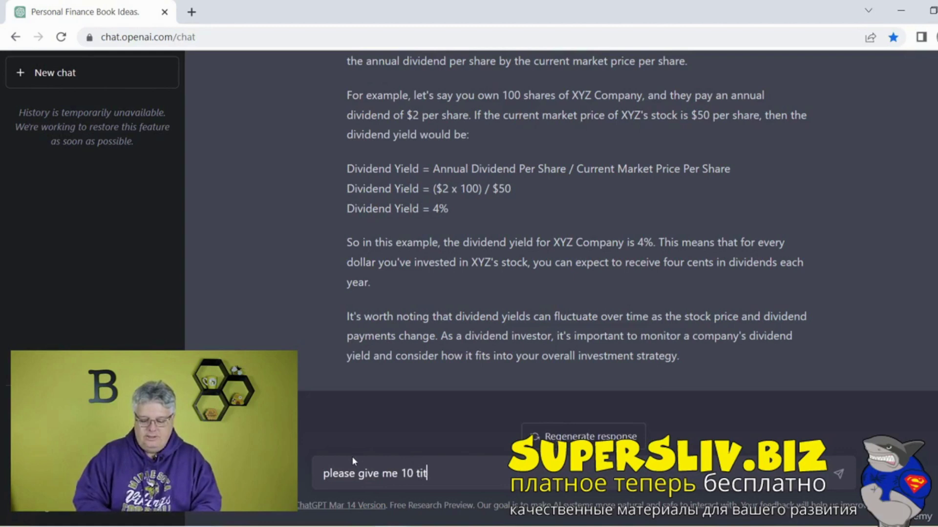
type("les for this book")
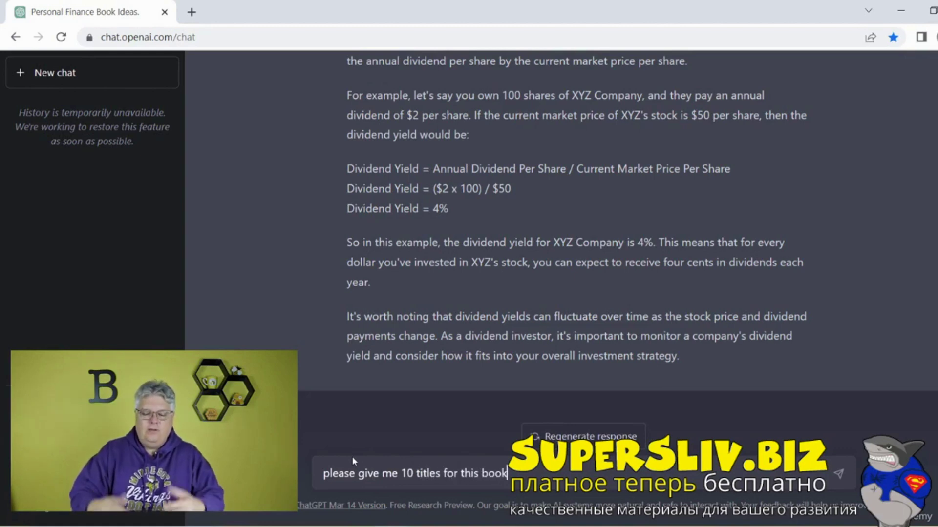
key("Return")
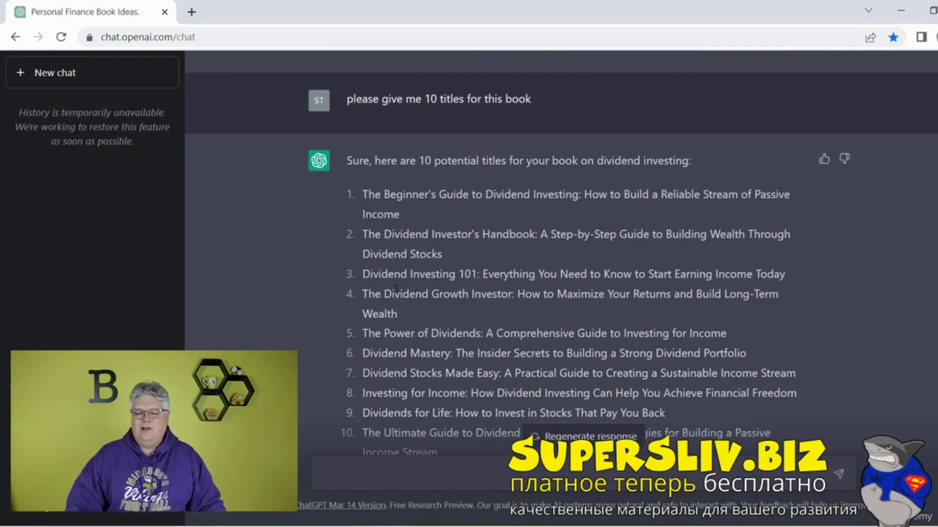
Review the ten suggested book titles and send the prompt "please give me 5 more"
scroll(348, 229, "down", 1)
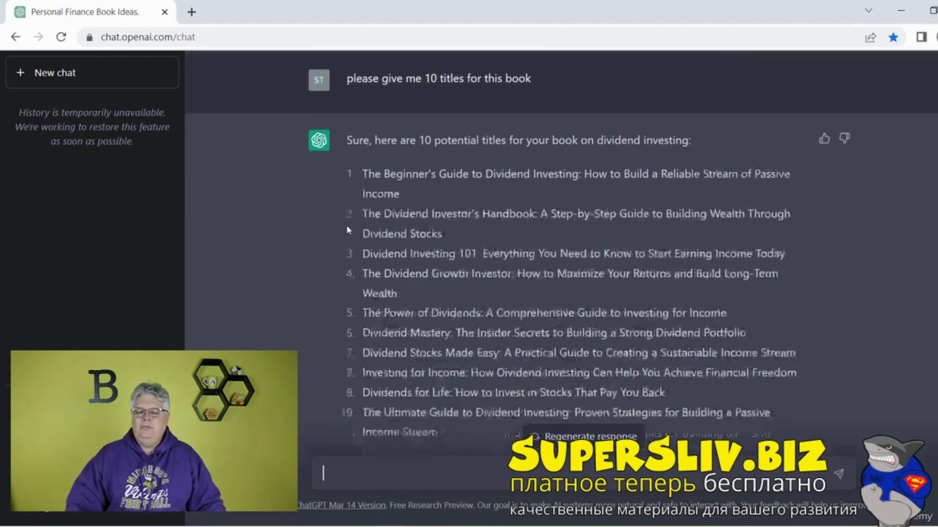
scroll(346, 230, "down", 1)
left_click_drag(412, 124, 701, 123)
left_click(485, 153)
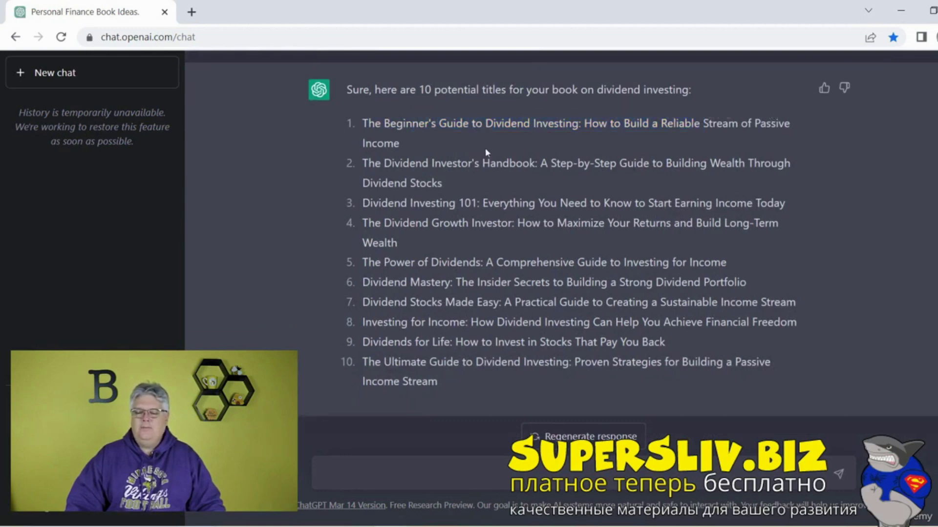
left_click_drag(448, 198, 516, 223)
left_click_drag(410, 282, 474, 283)
left_click_drag(440, 341, 504, 343)
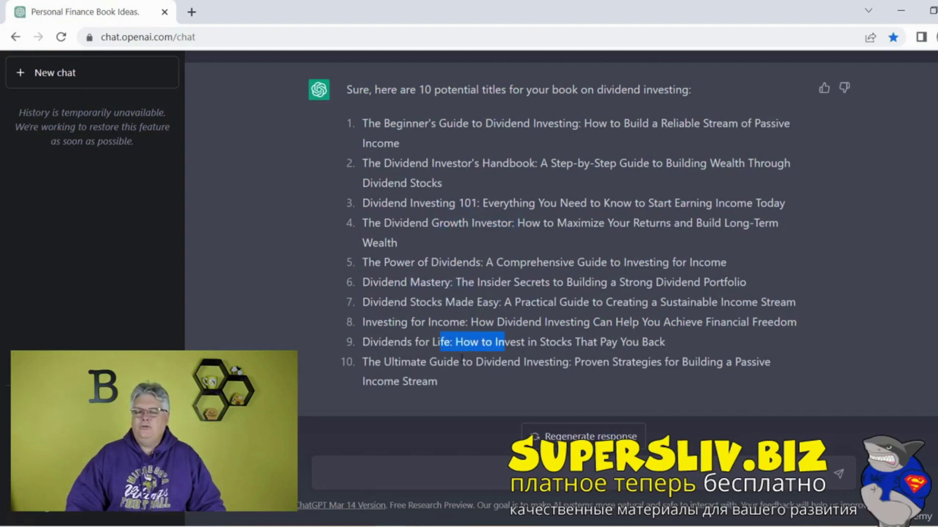
left_click(398, 469)
type("please give me 5 more")
key("Return")
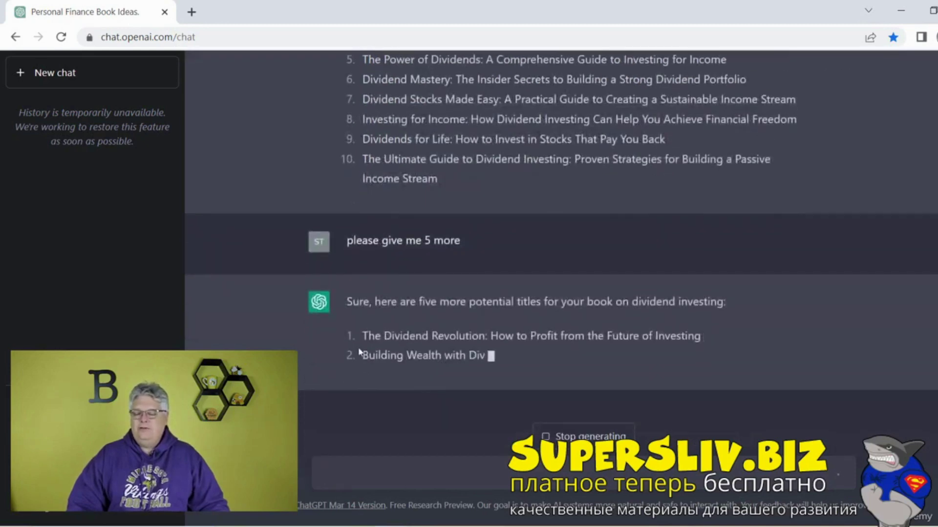
Read through the five additional book titles, examining the wording of the third one about busy people
left_click_drag(389, 337, 505, 337)
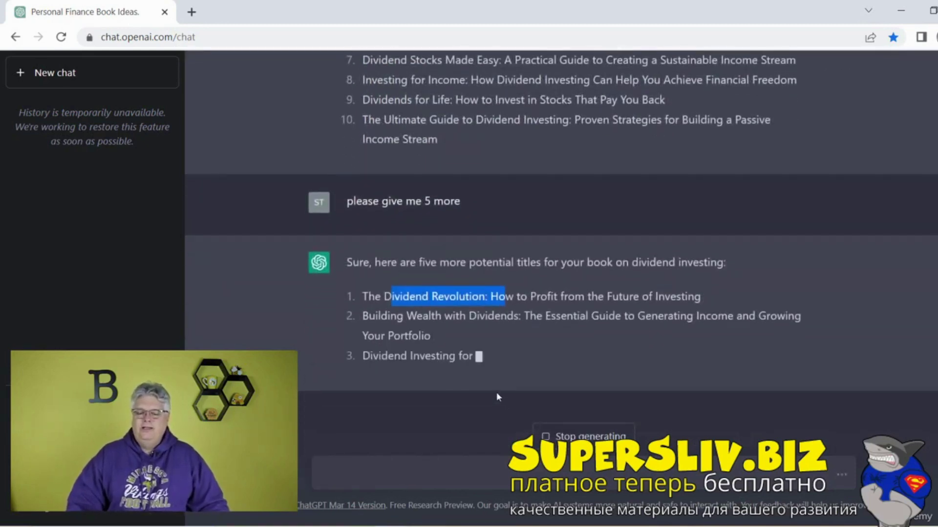
left_click_drag(411, 335, 488, 327)
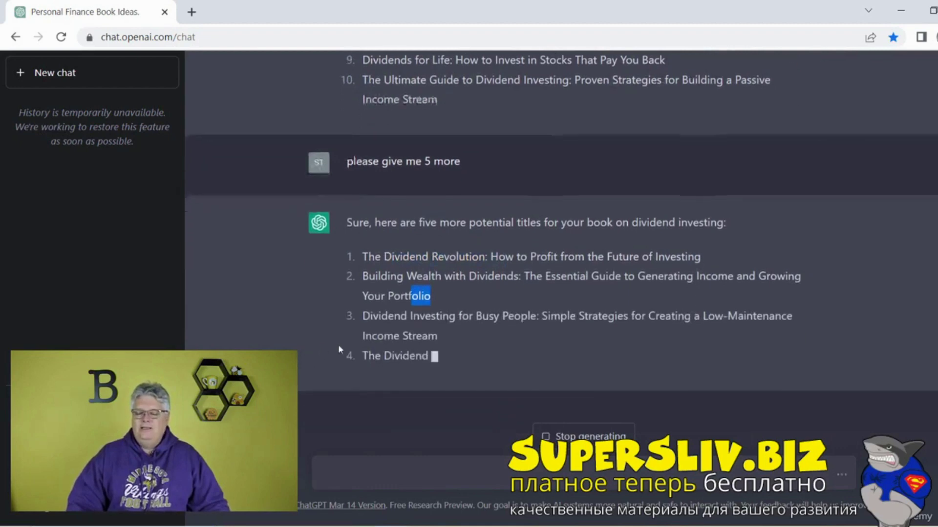
left_click_drag(401, 316, 545, 316)
left_click(549, 304)
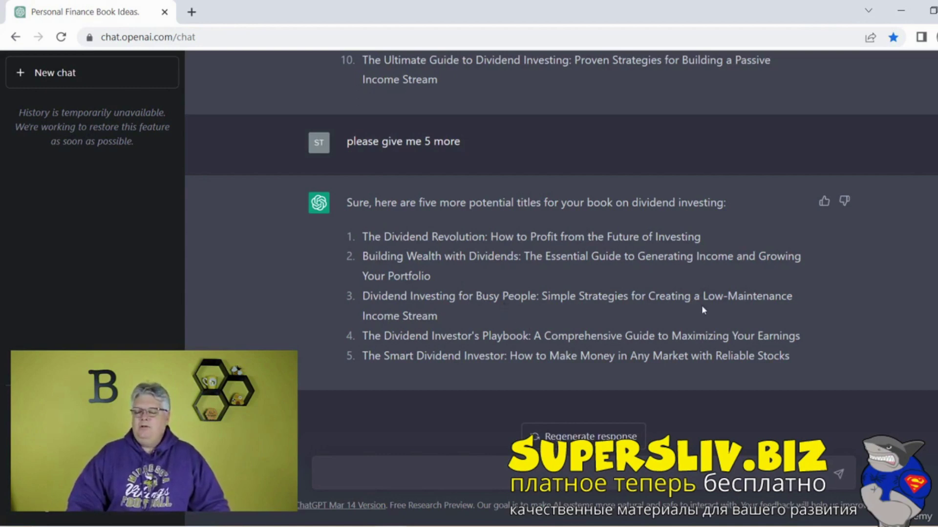
left_click_drag(705, 296, 710, 307)
left_click_drag(394, 296, 713, 300)
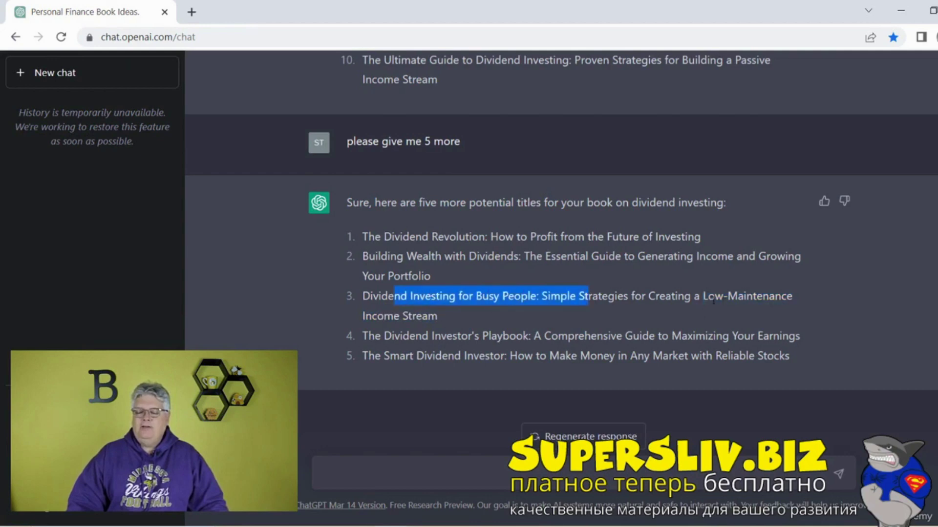
double_click(713, 301)
left_click_drag(421, 296, 521, 298)
left_click(550, 303)
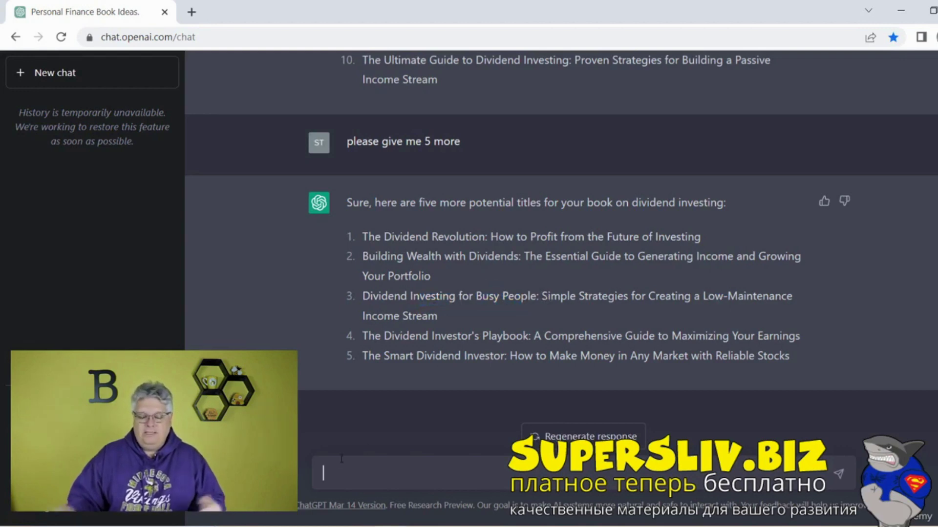
Send the prompt "please give me a subtitle for #3"
left_click(348, 472)
type("please gi")
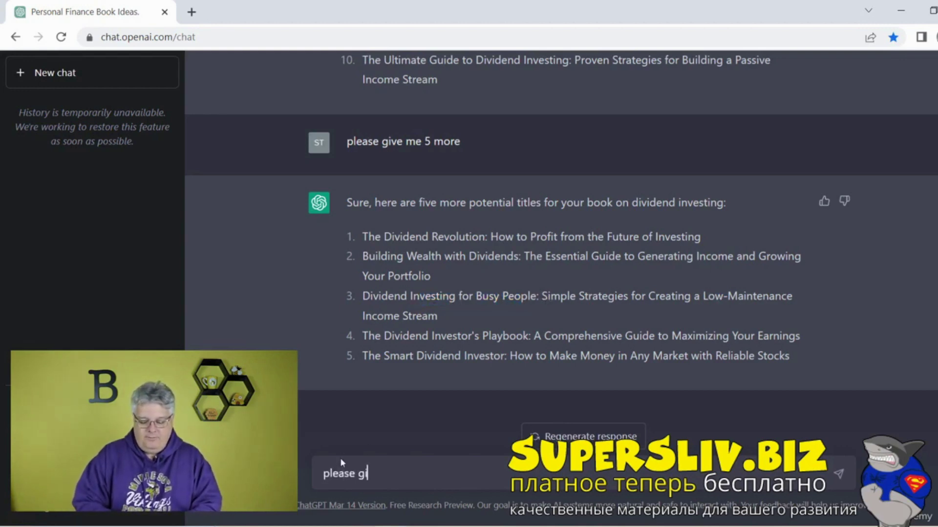
type("ve me a subtie")
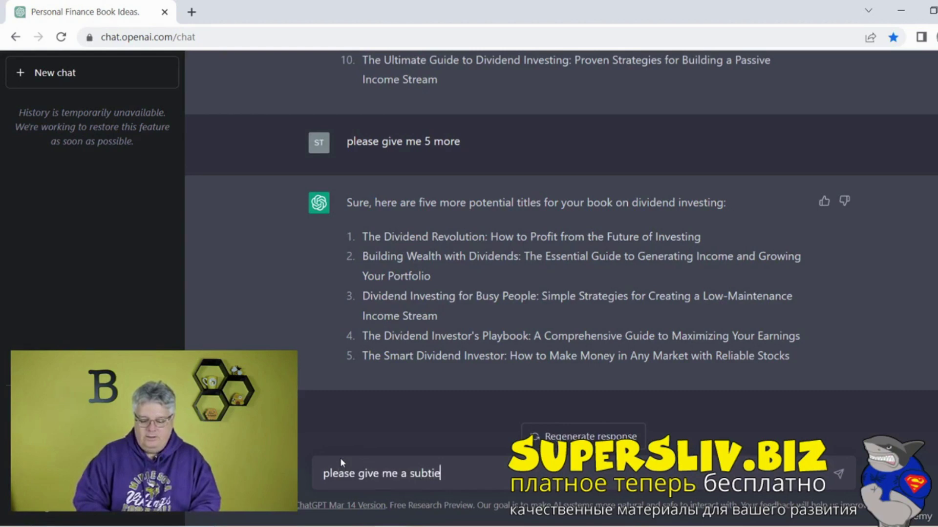
key("BackSpace")
key("BackSpace")
type("itle for")
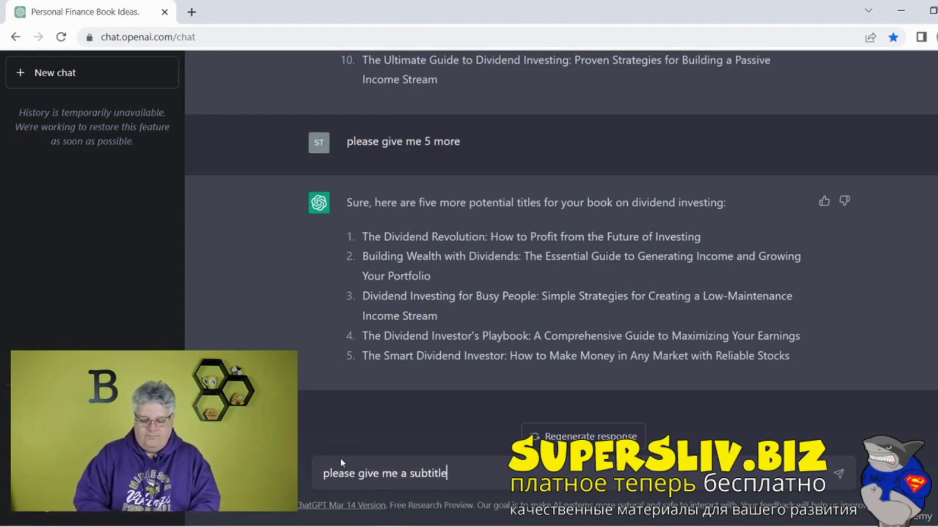
type(" #3")
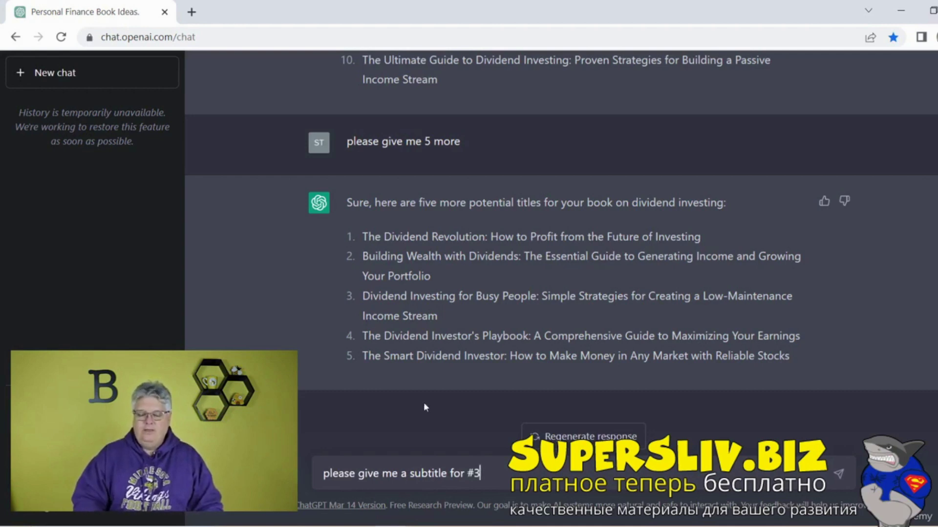
key("Return")
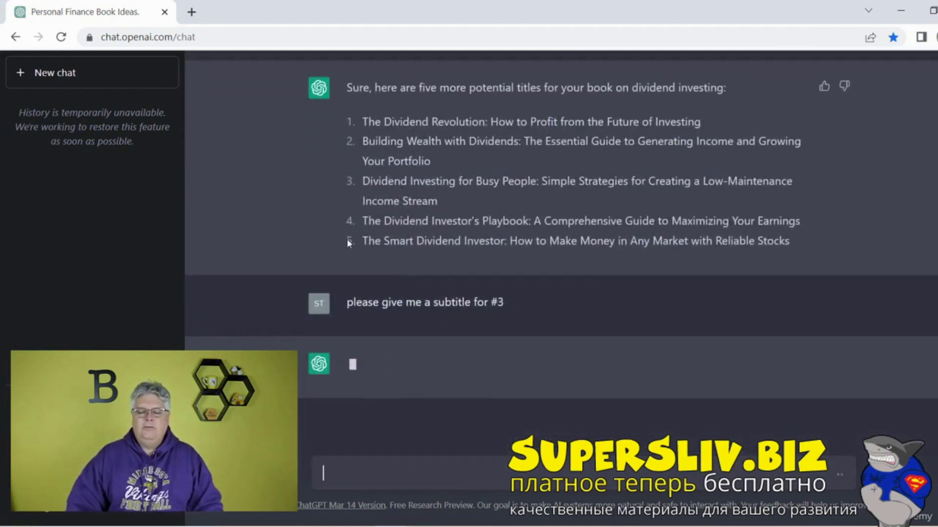
Compare the generated subtitle with the third title in both lists to see which one it belongs to
scroll(347, 239, "up", 7)
left_click_drag(364, 133, 525, 133)
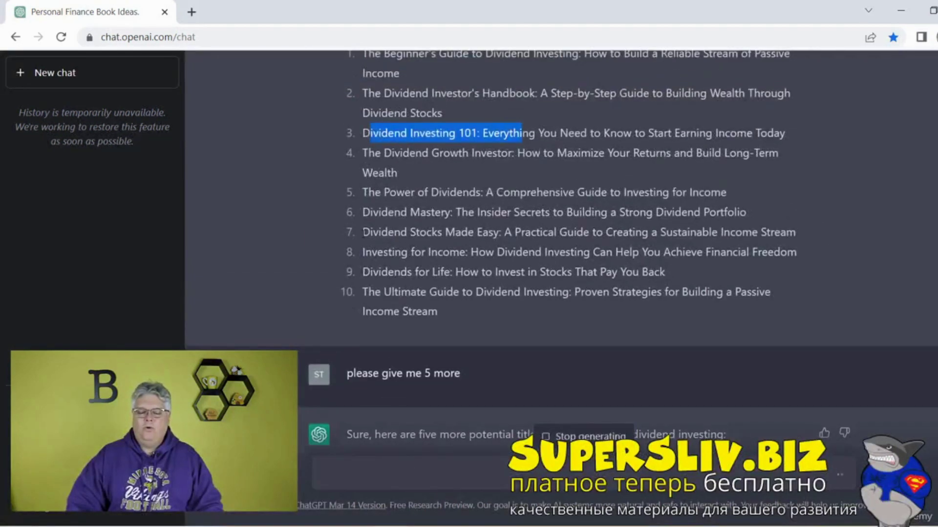
scroll(343, 248, "down", 3)
scroll(344, 248, "down", 5)
left_click_drag(371, 141, 493, 142)
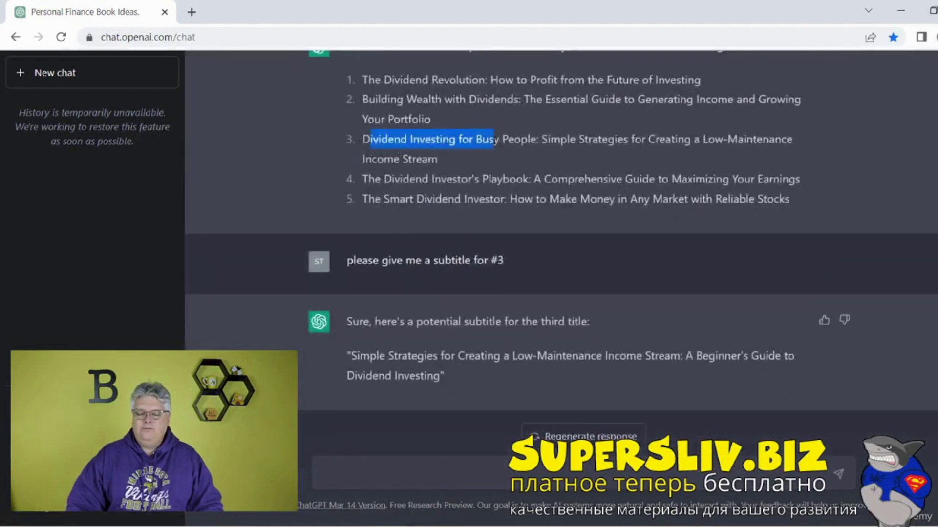
left_click(299, 365)
scroll(299, 365, "down", 1)
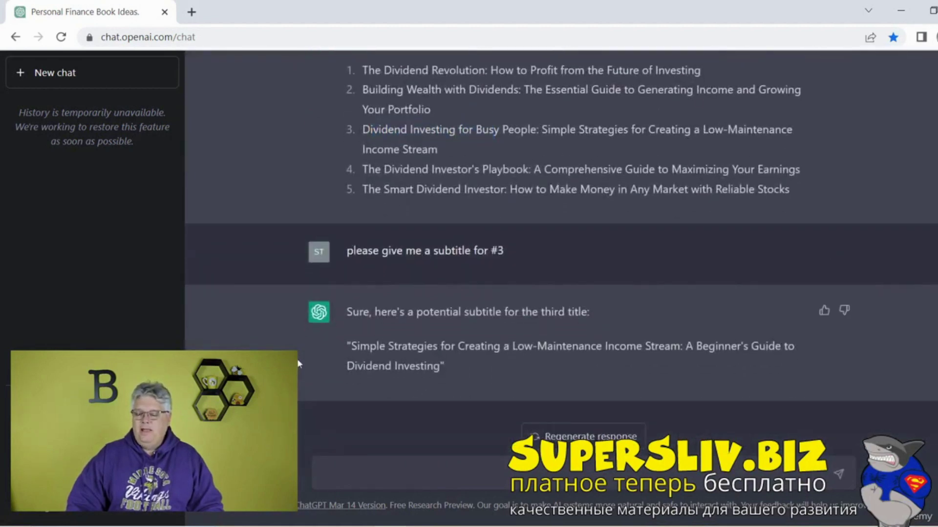
left_click_drag(402, 336, 654, 356)
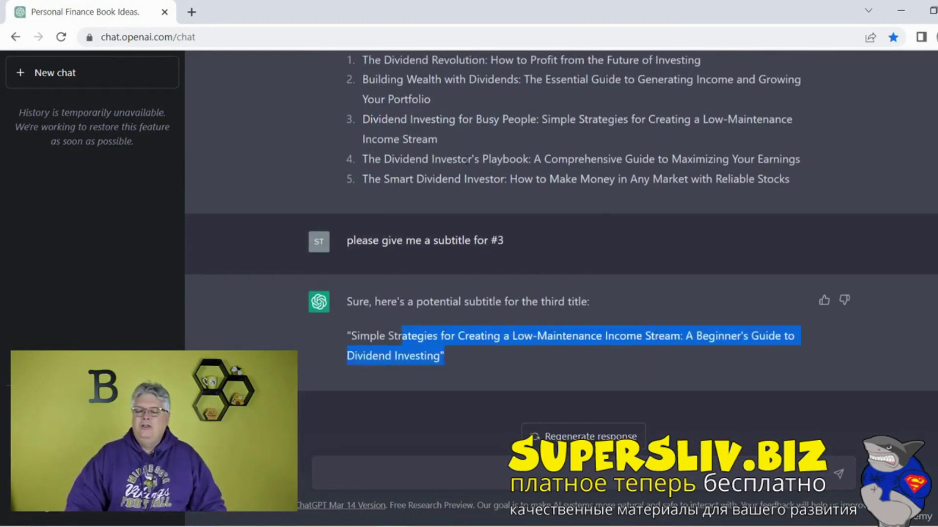
left_click_drag(551, 120, 356, 129)
left_click_drag(348, 330, 463, 358)
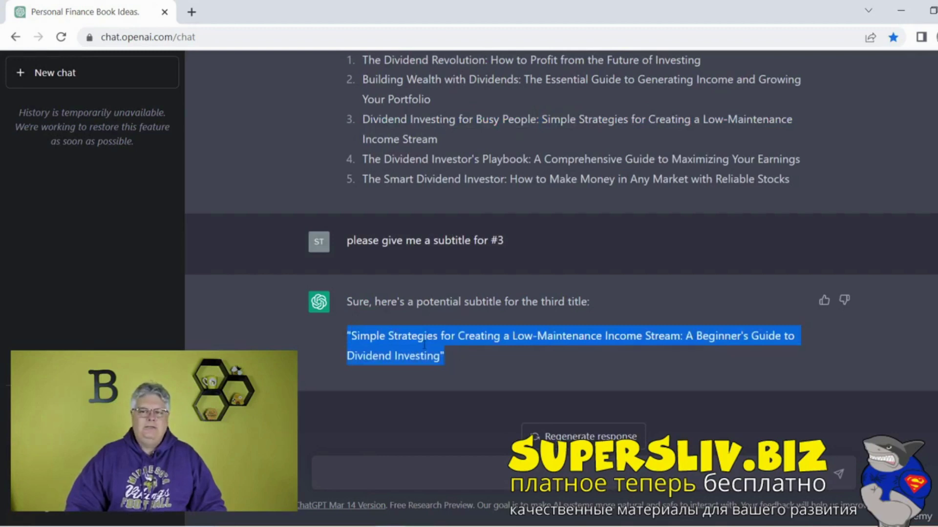
left_click(525, 211)
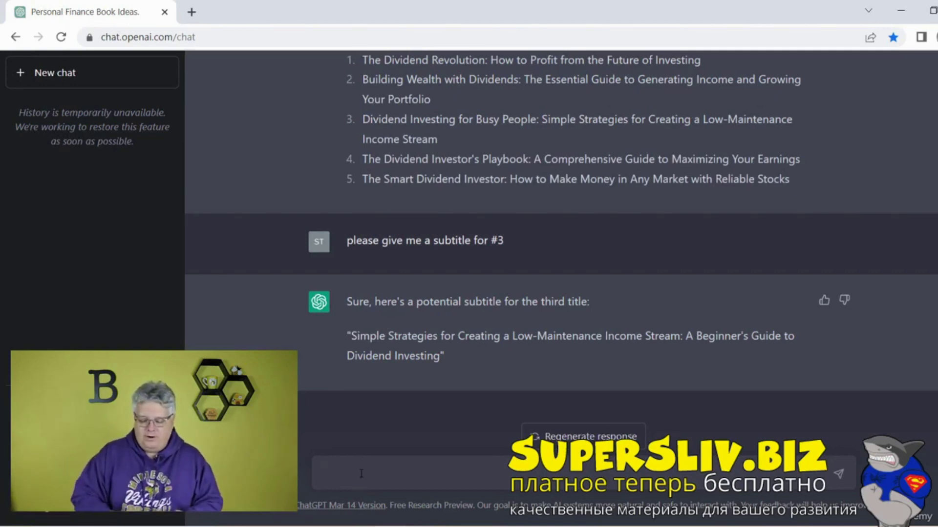
Send the prompt "please give me a description that i could use on KDP"
type("please ")
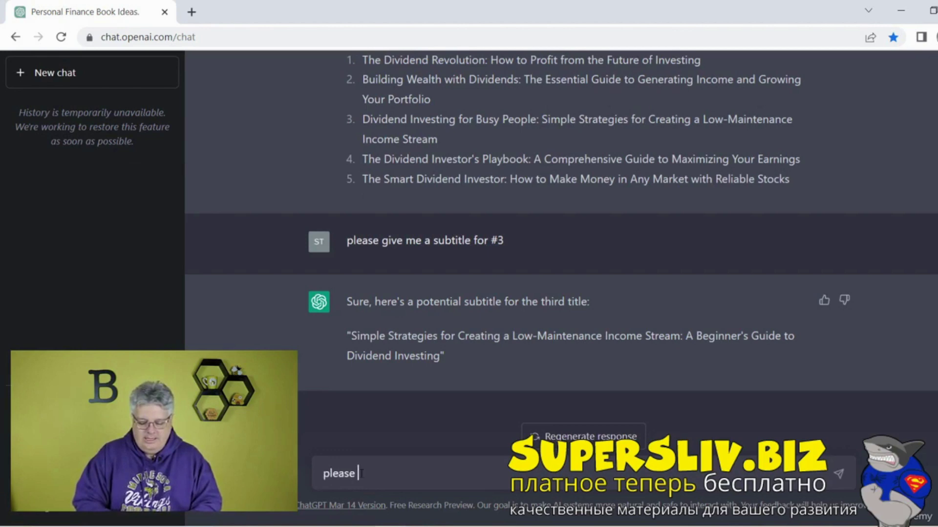
type("give me a short")
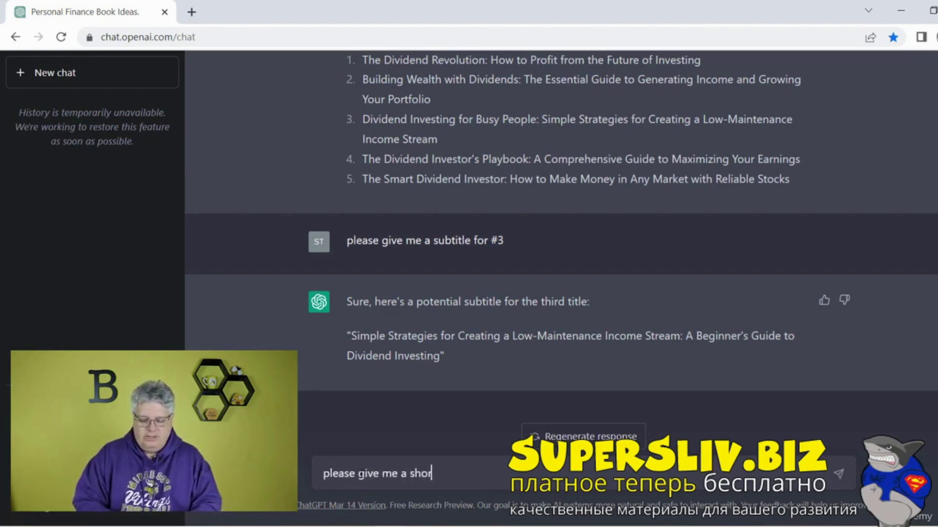
key("BackSpace")
key("BackSpace")
key("BackSpace")
key("BackSpace")
type("description ")
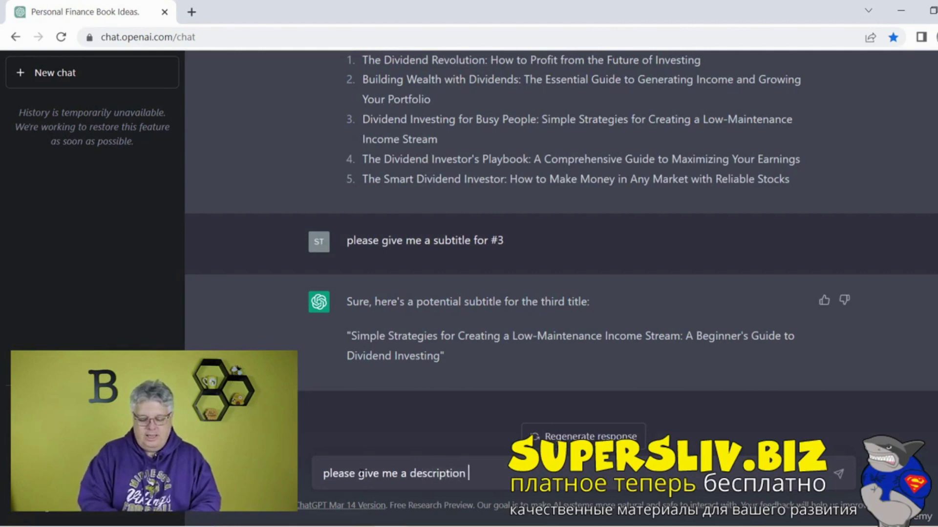
type("that i could")
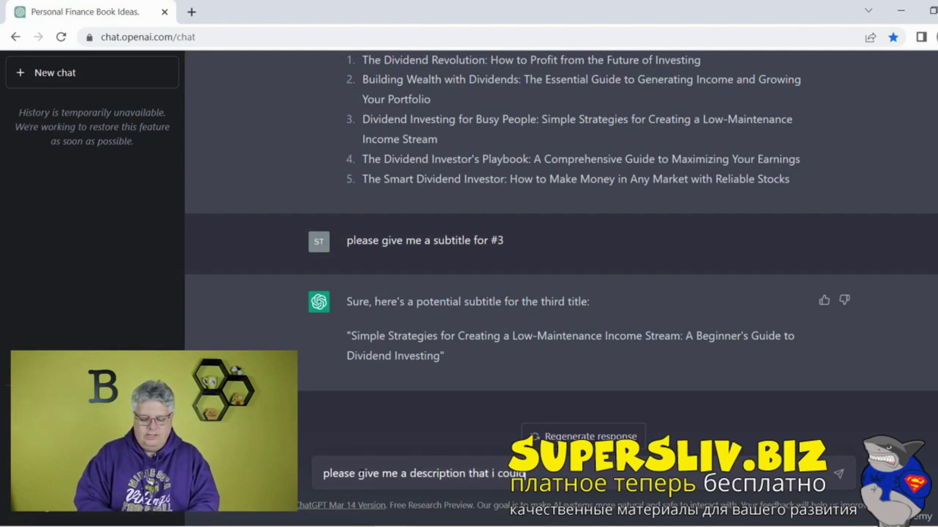
type(" use on KDP")
key("Return")
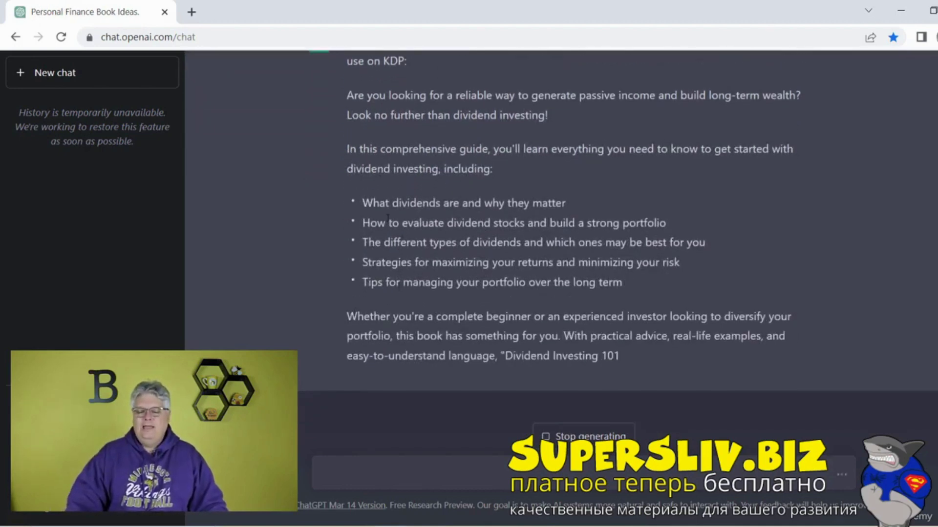
Review the generated KDP description, checking its bullet points, target audience and the book title used in the closing paragraph
left_click_drag(376, 223, 468, 242)
left_click(442, 262)
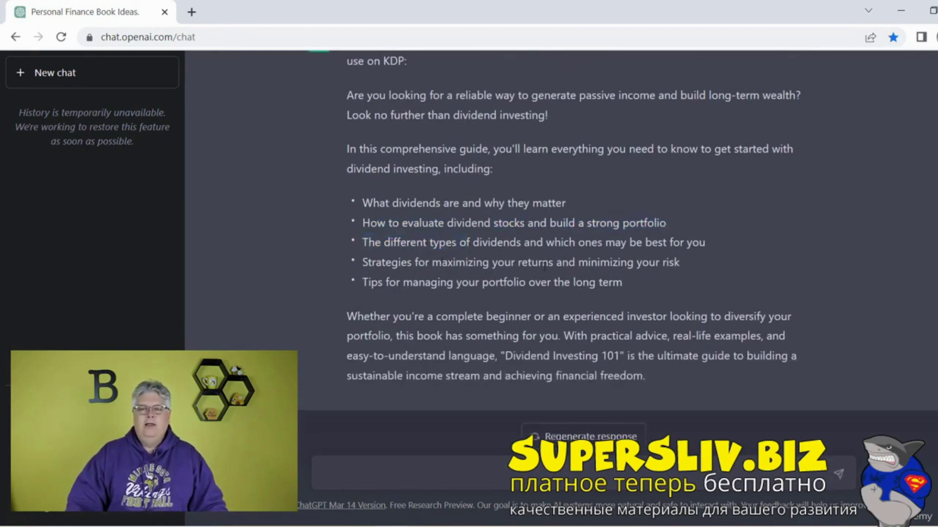
left_click_drag(437, 318, 607, 336)
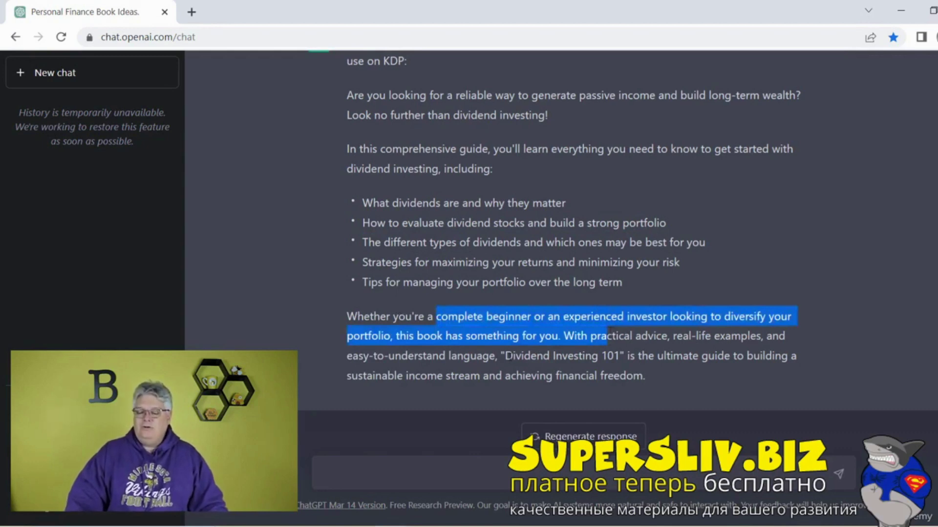
left_click(508, 355)
left_click(500, 360)
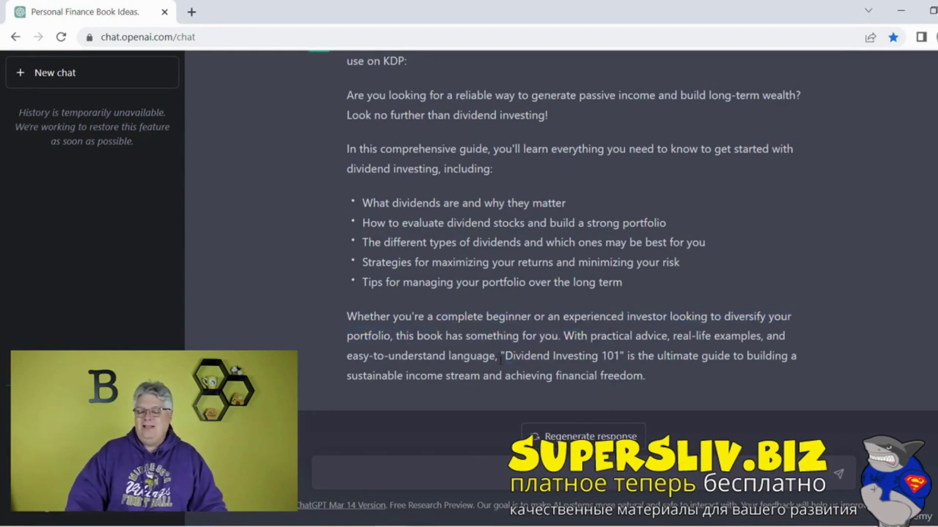
left_click_drag(501, 359, 726, 353)
left_click(513, 281)
Copy "Dividend Investing for Busy People" from the third entry in the list of five additional titles
scroll(422, 301, "up", 4)
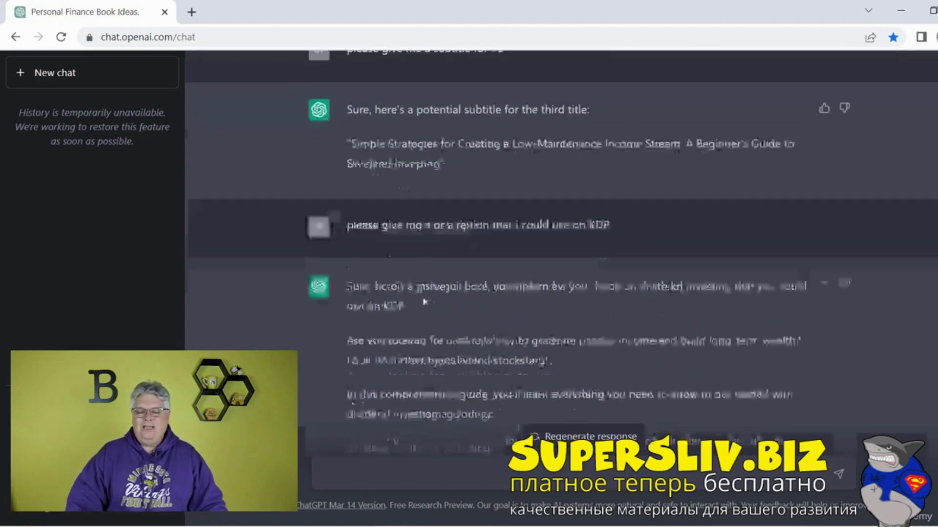
scroll(372, 195, "up", 3)
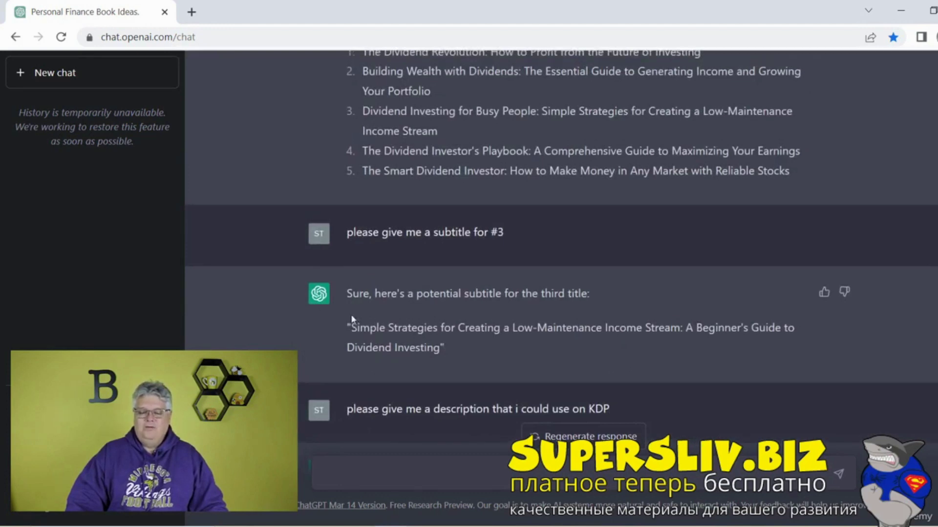
scroll(350, 315, "up", 4)
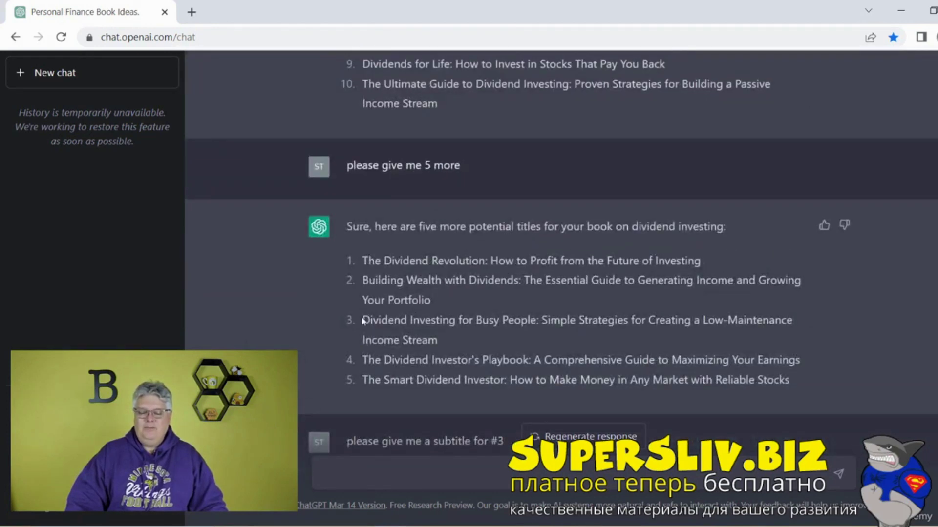
left_click_drag(365, 318, 531, 325)
right_click(532, 325)
left_click(547, 333)
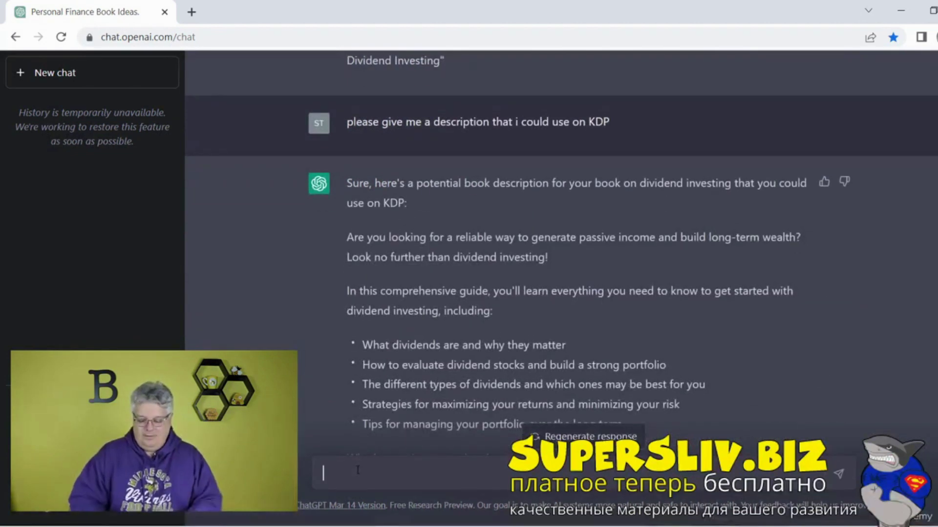
Send the prompt "please redo the description for "Dividend Investing for Busy People"", pasting in the copied title
type("ple")
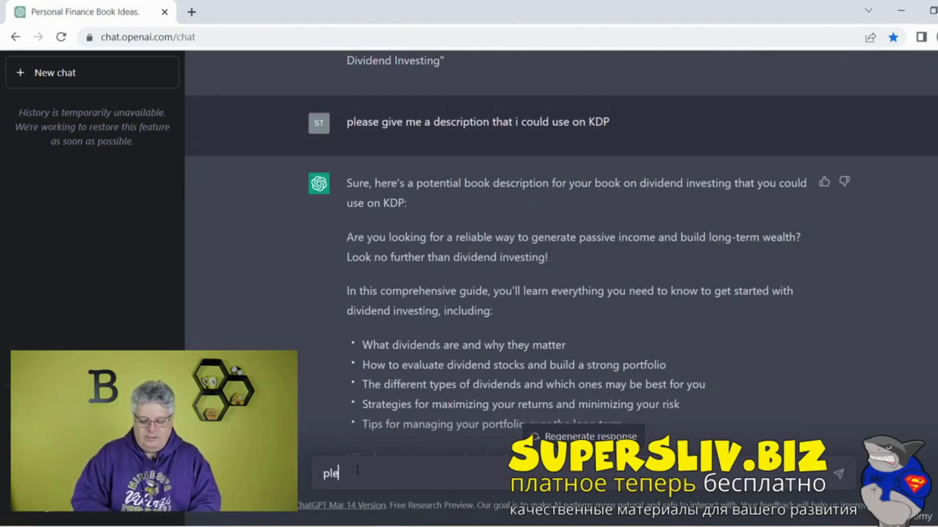
type("ase redo the desc ription for")
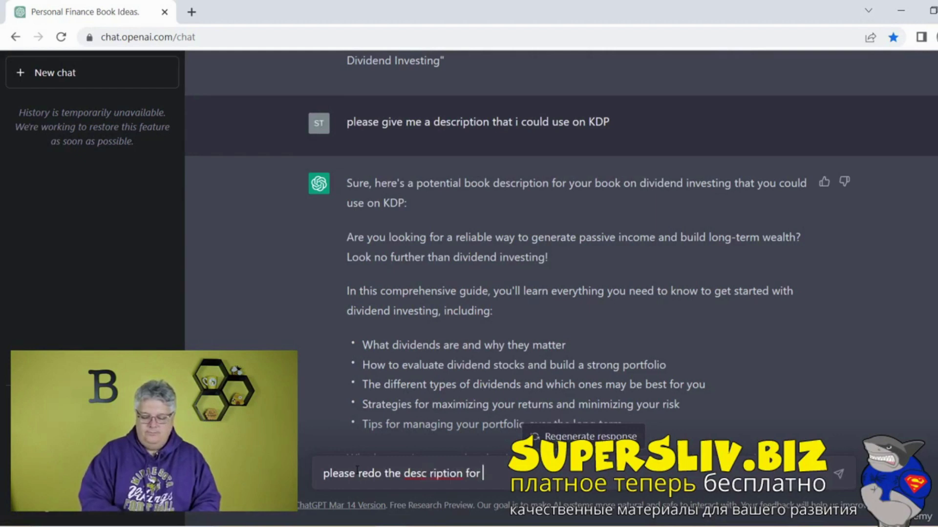
key("ctrl+v")
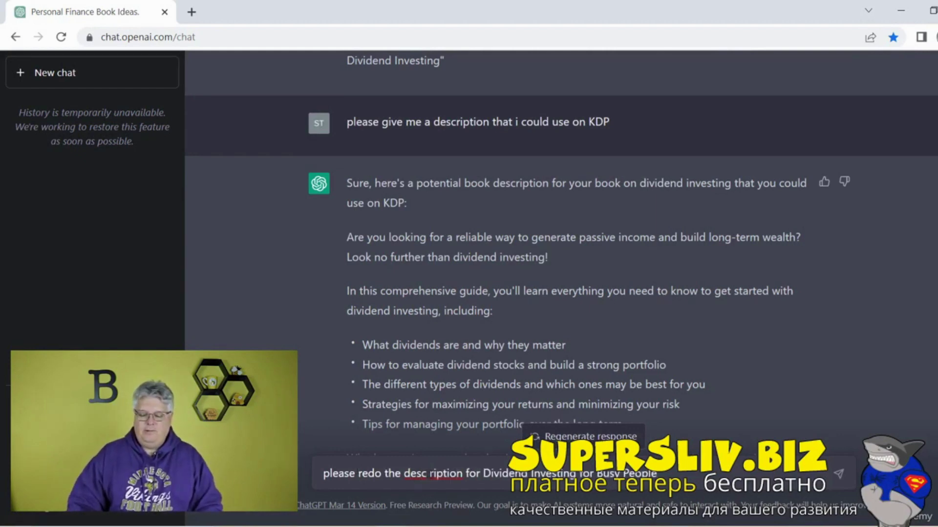
key("BackSpace")
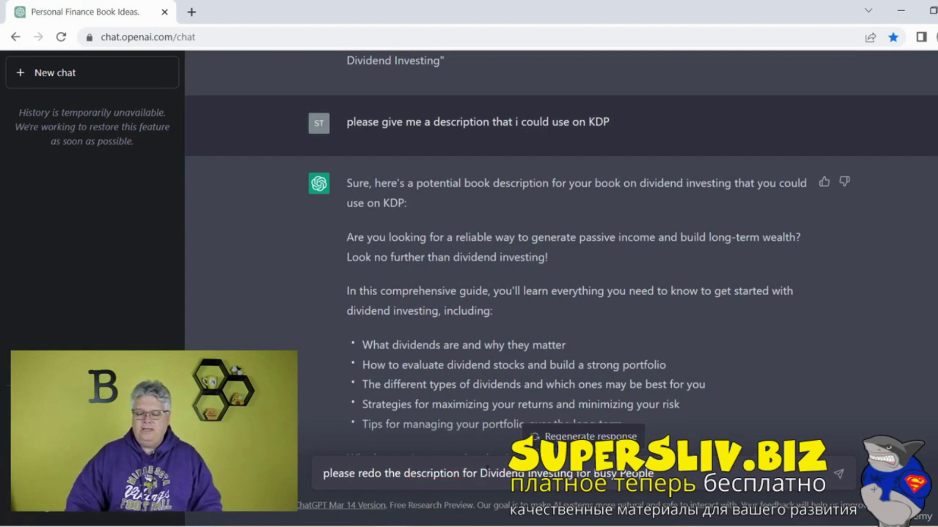
left_click(479, 474)
type("\"")
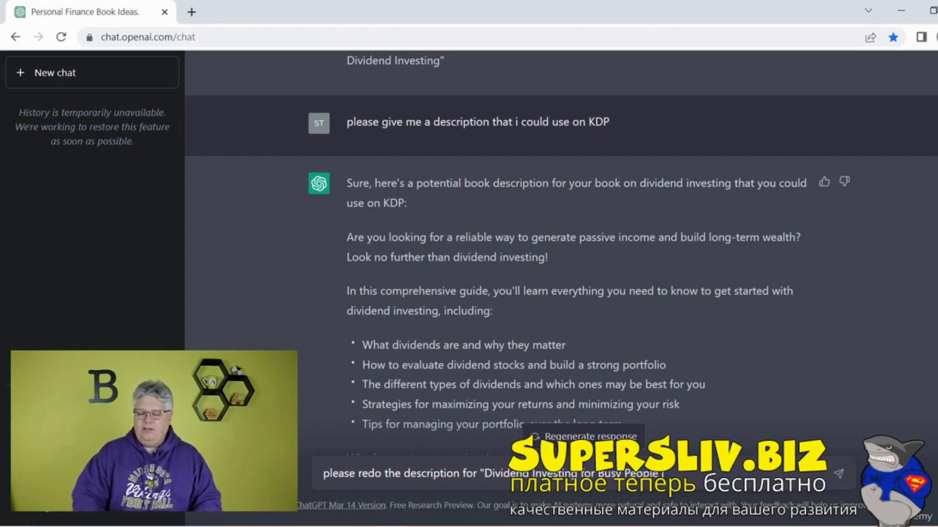
key("Return")
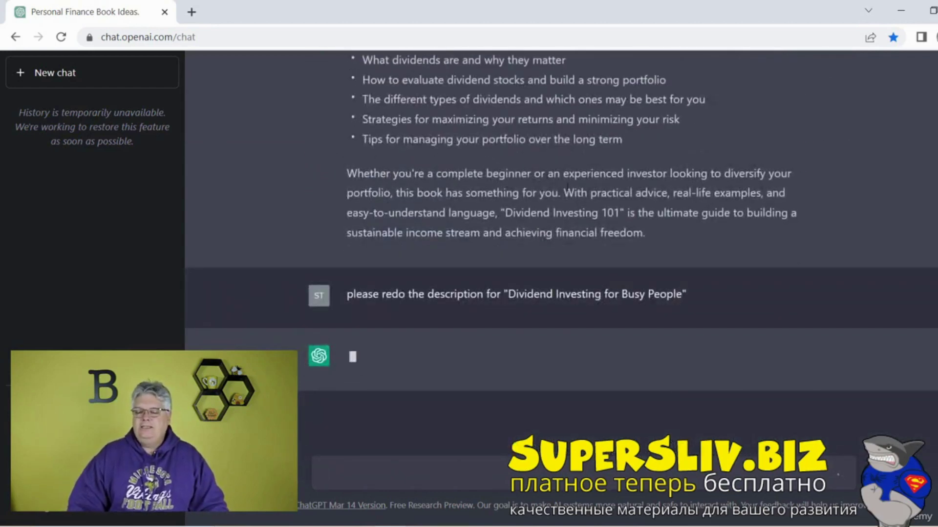
Compare the title and wording of the first description with the requested title and the new description being generated
left_click_drag(505, 213, 639, 208)
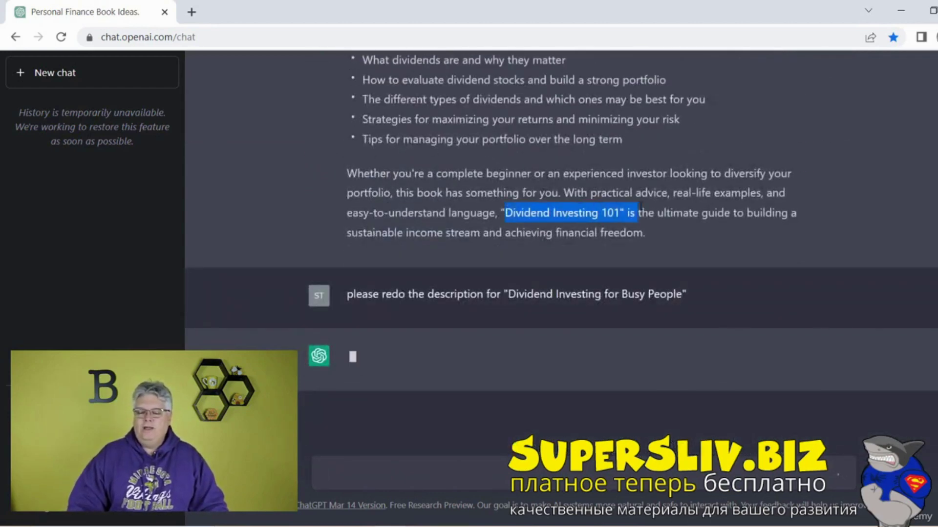
left_click_drag(517, 294, 627, 299)
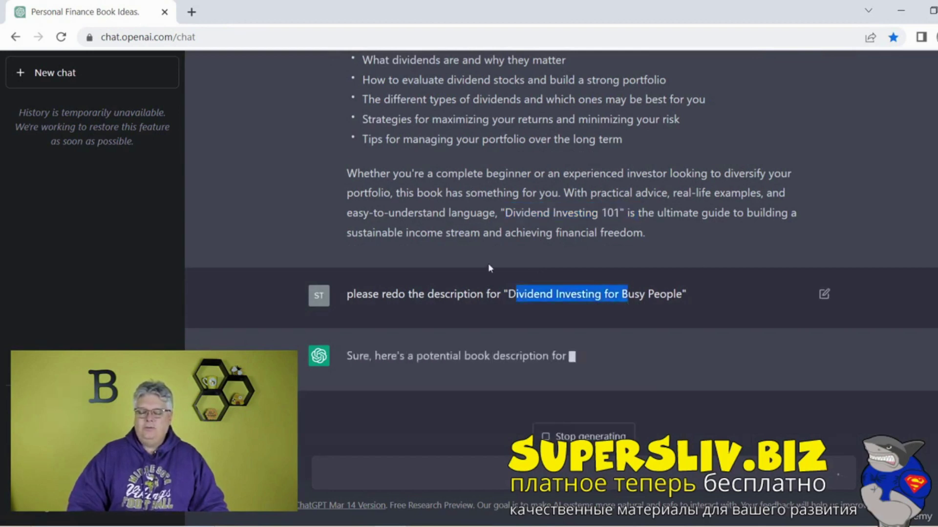
scroll(391, 265, "up", 5)
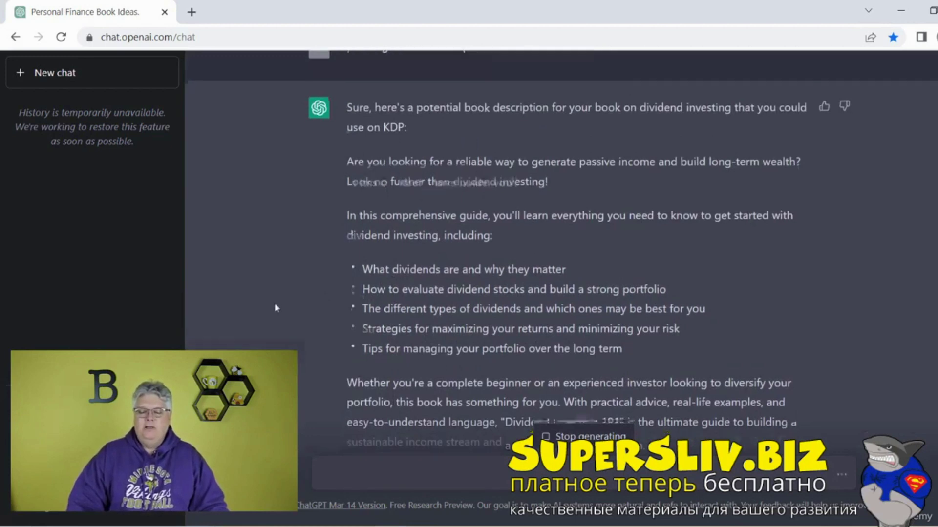
scroll(415, 288, "down", 6)
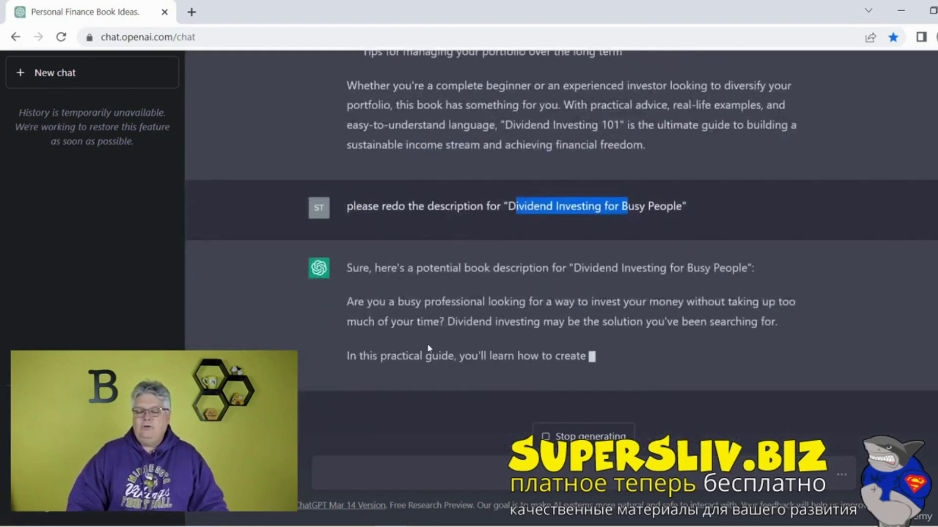
left_click(417, 275)
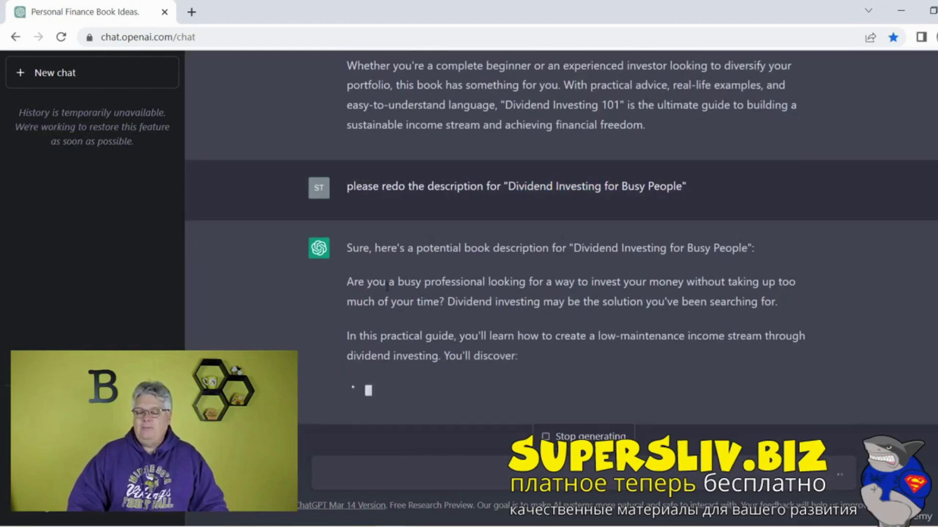
scroll(370, 378, "up", 4)
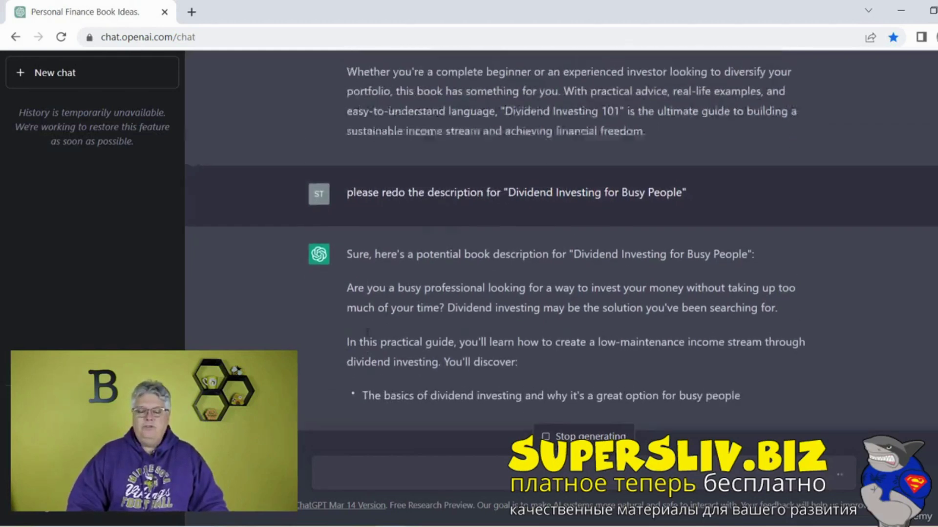
left_click_drag(410, 131, 467, 132)
left_click_drag(423, 171, 492, 151)
left_click(324, 258)
Read through the new description for busy people, examining its bullet points and the wording of the closing paragraph
scroll(325, 258, "down", 5)
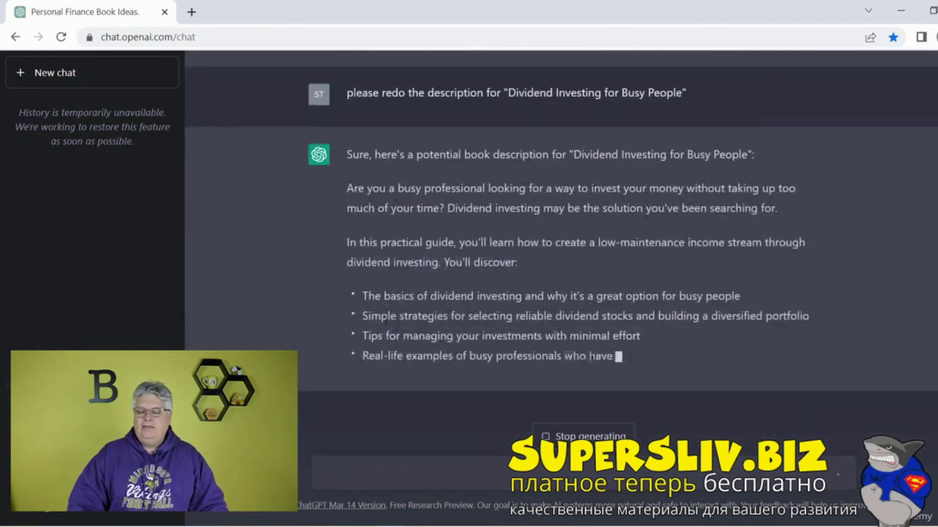
left_click_drag(423, 335, 462, 289)
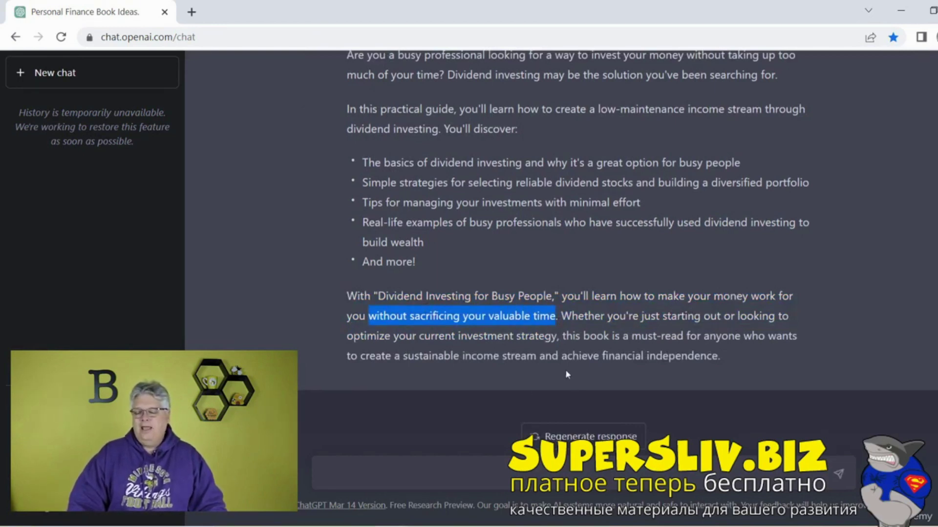
left_click_drag(572, 356, 677, 336)
left_click(360, 299)
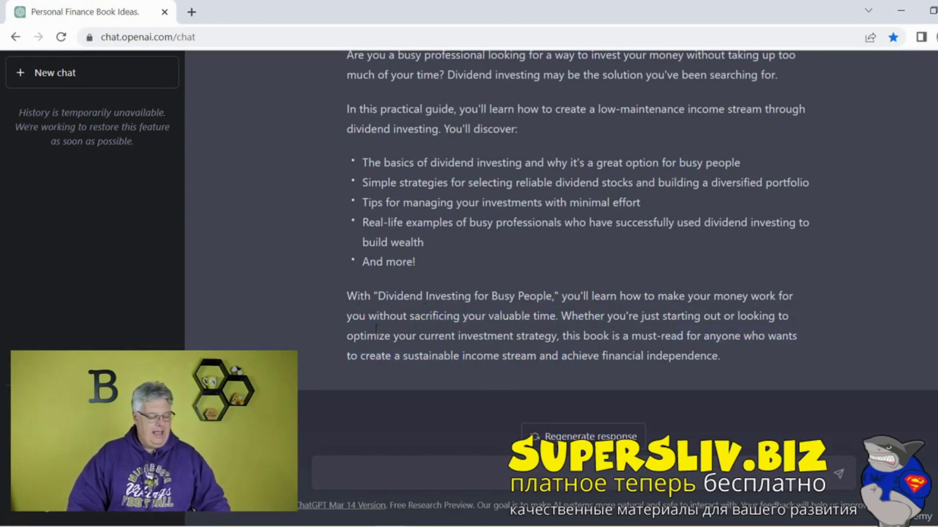
Begin a new prompt with "could please create a bio for me," followed by the author's full name and a comma
left_click(376, 476)
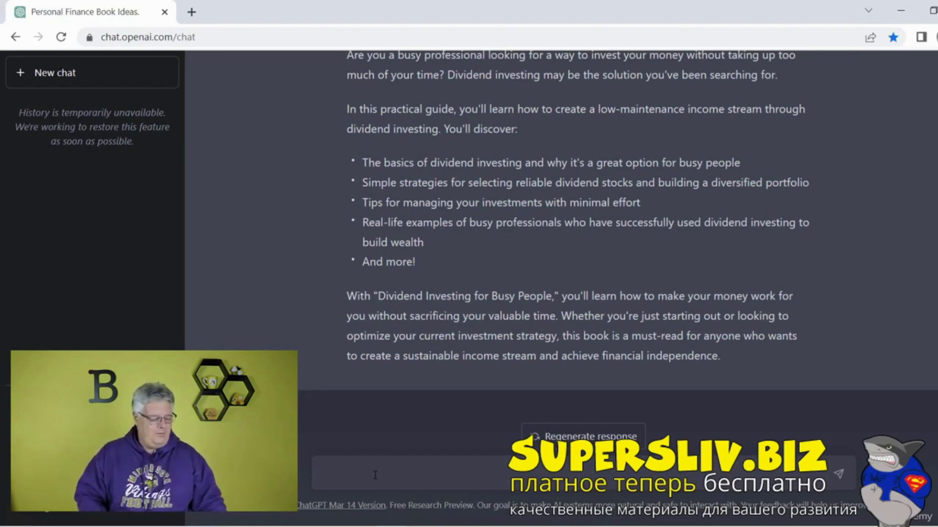
type("could please create a bio")
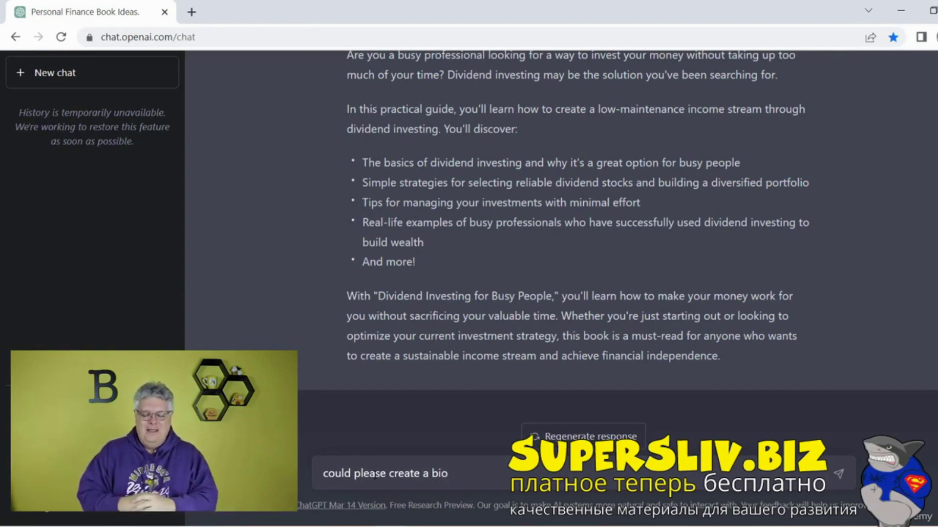
type("for")
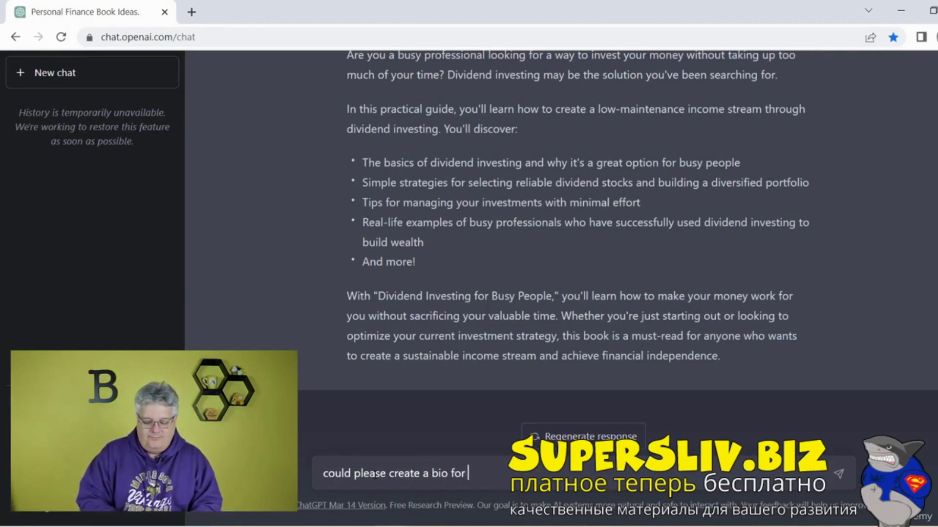
type(" me, steve")
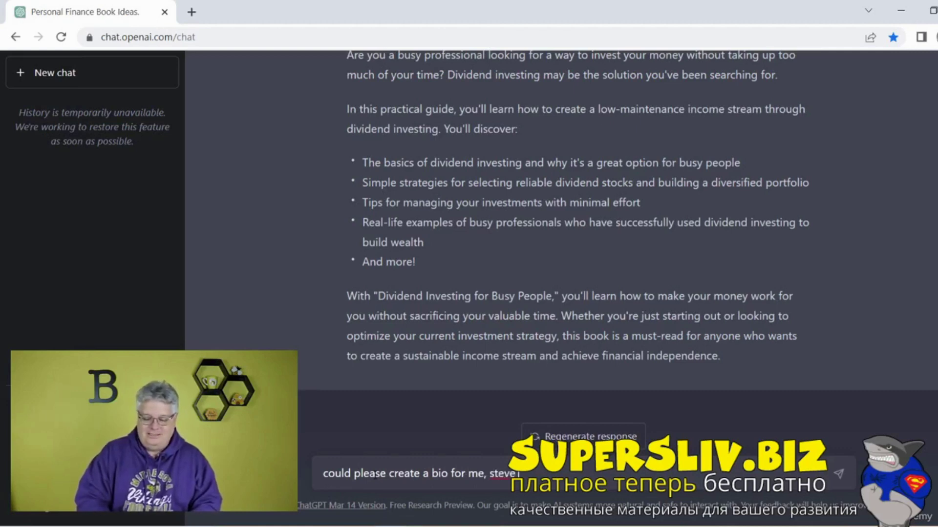
key("BackSpace")
key("BackSpace")
key("BackSpace")
key("BackSpace")
key("BackSpace")
type("Ste")
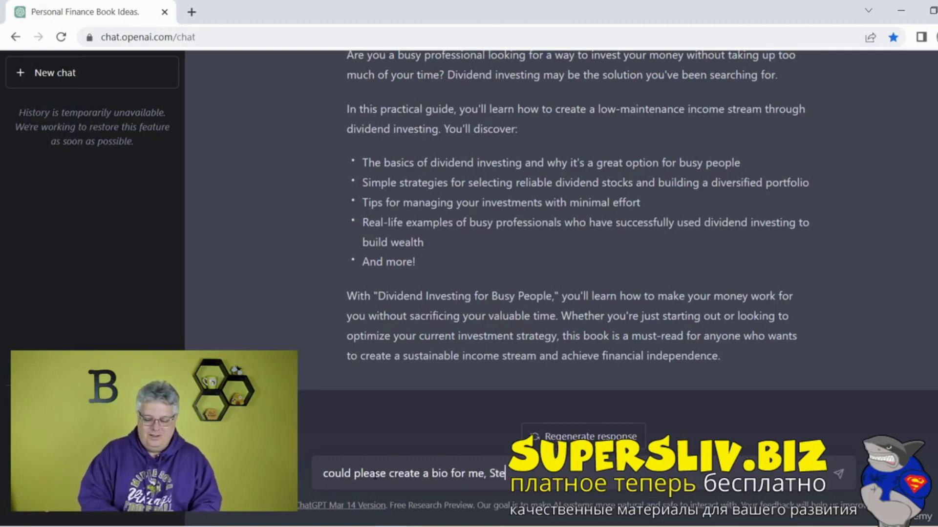
type("ve Ballinger")
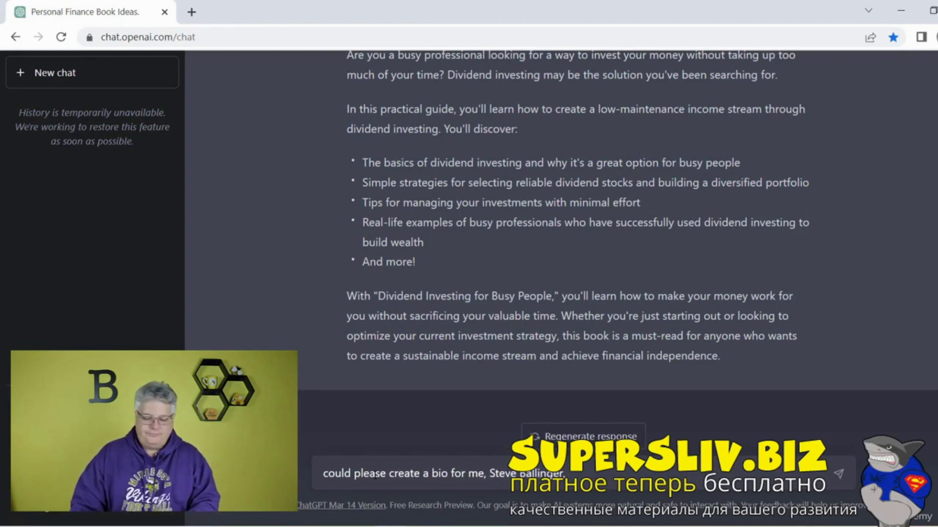
type(",")
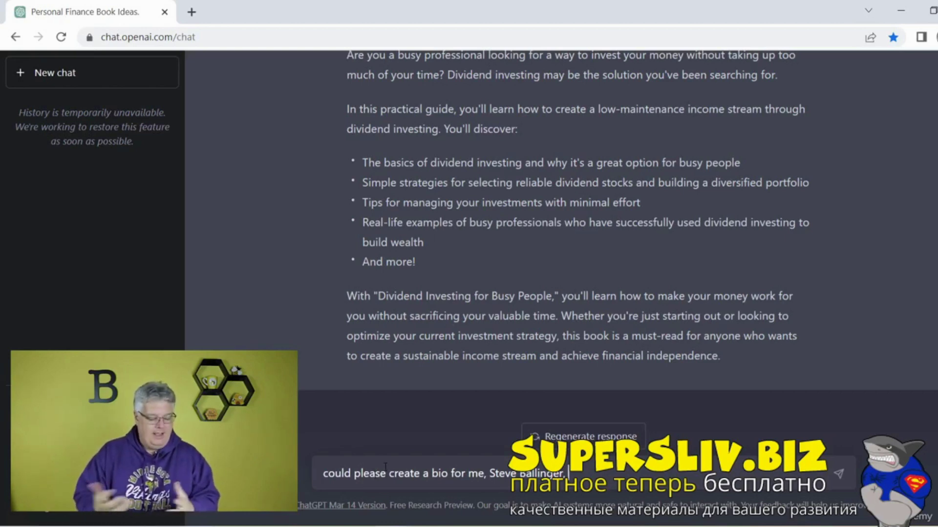
Continue the bio prompt with the credential "top Udemy instructor on investing with over 477,000 students,"
type("top")
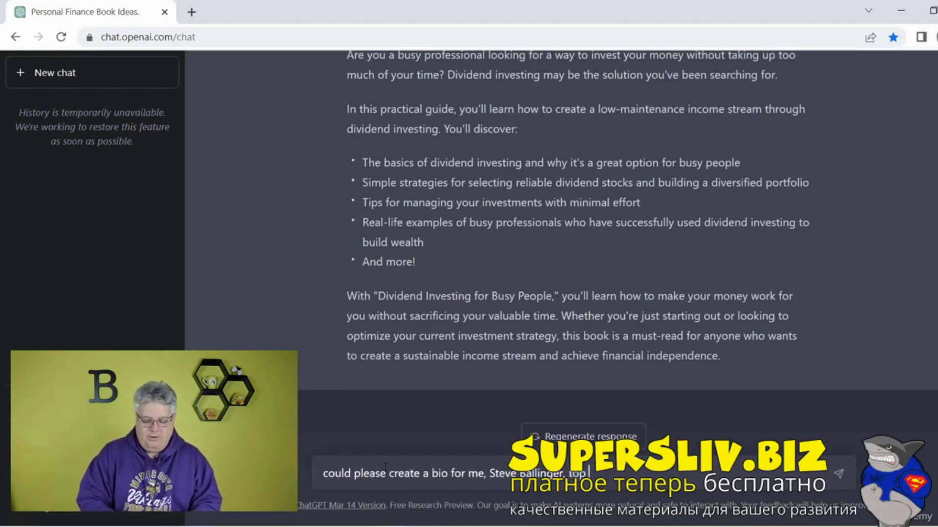
type(" Udemy instruc")
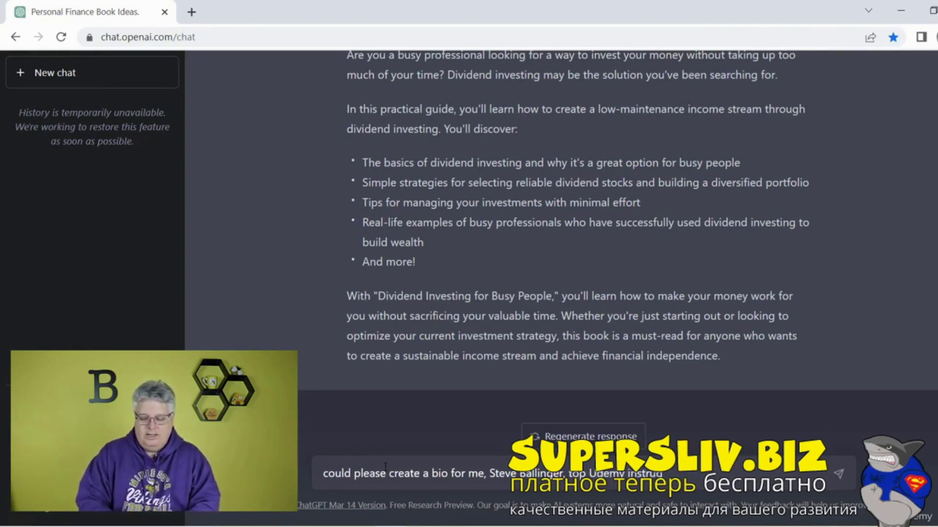
type("tor on")
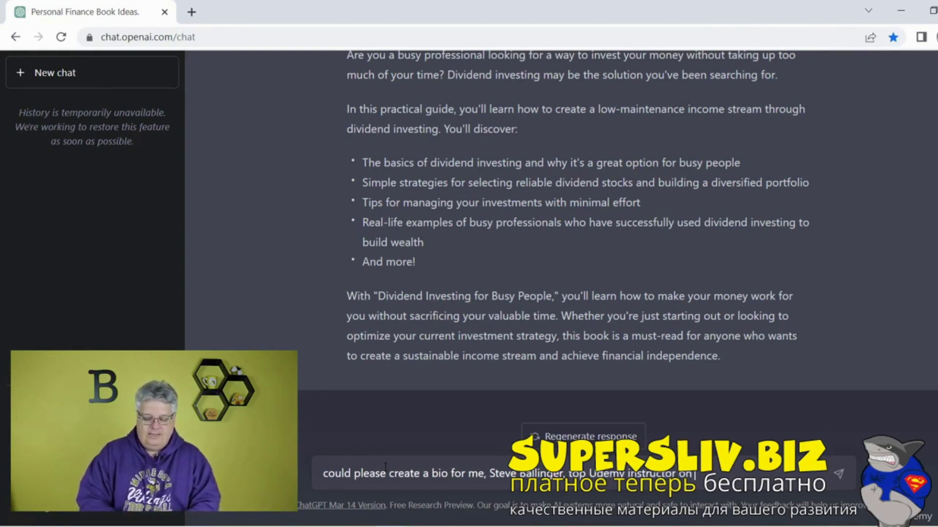
type(" investing wi")
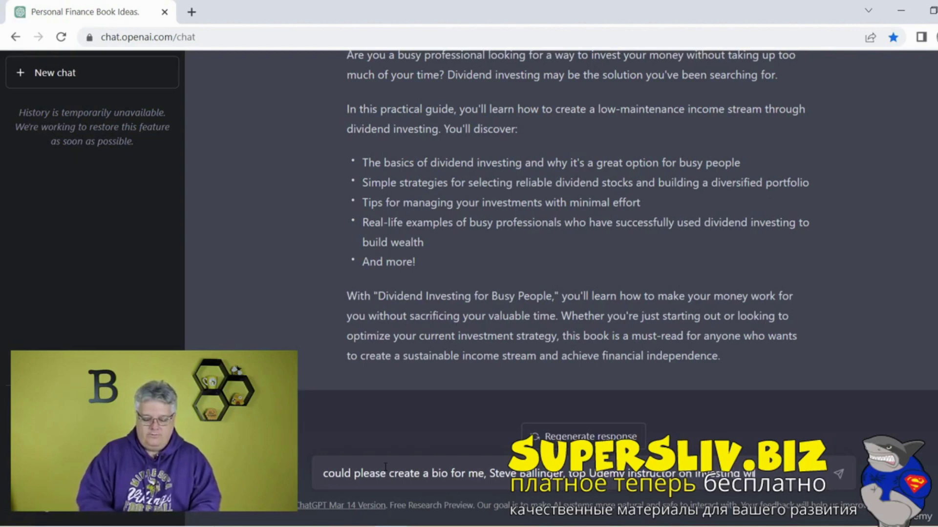
type("th over 477")
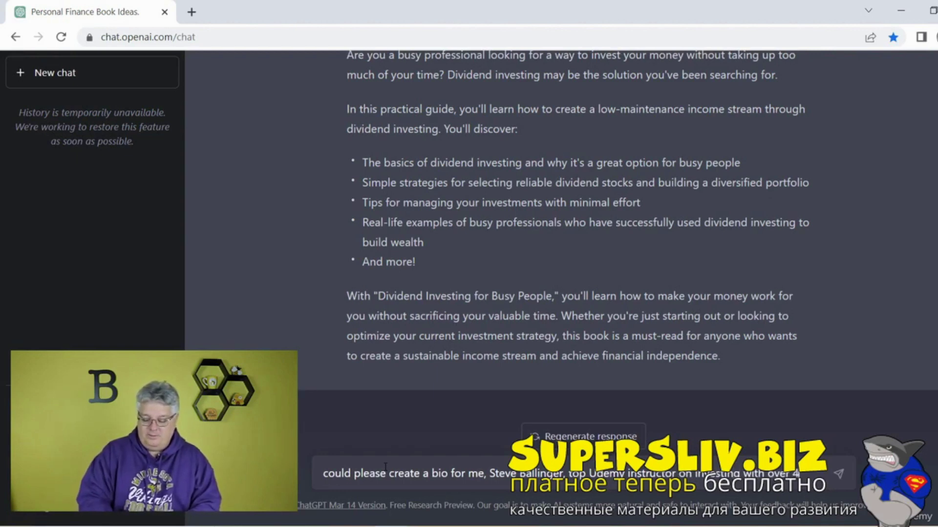
type(",000 student")
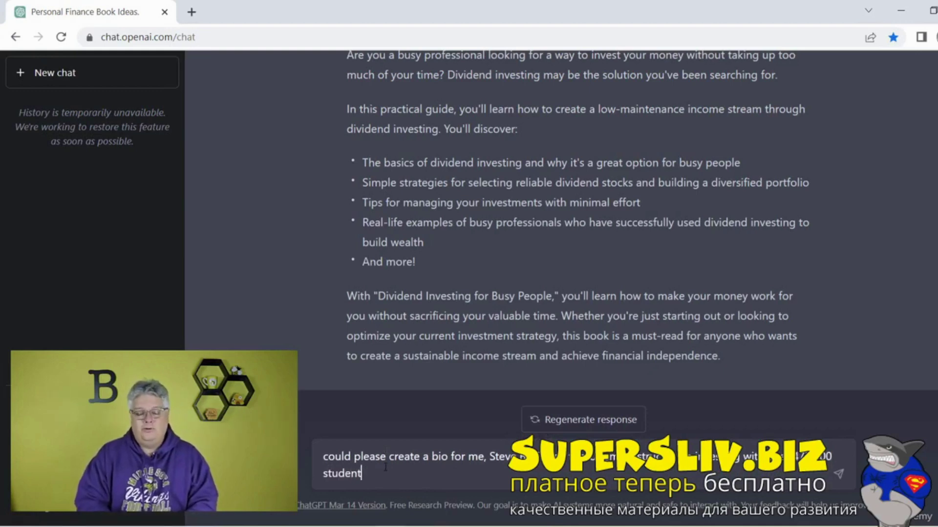
key("BackSpace")
type("ts")
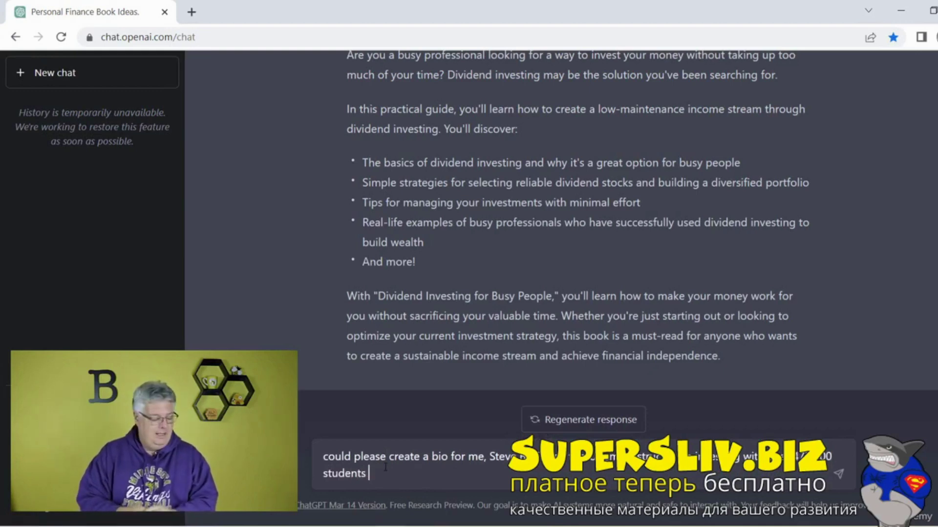
key("BackSpace")
type(",")
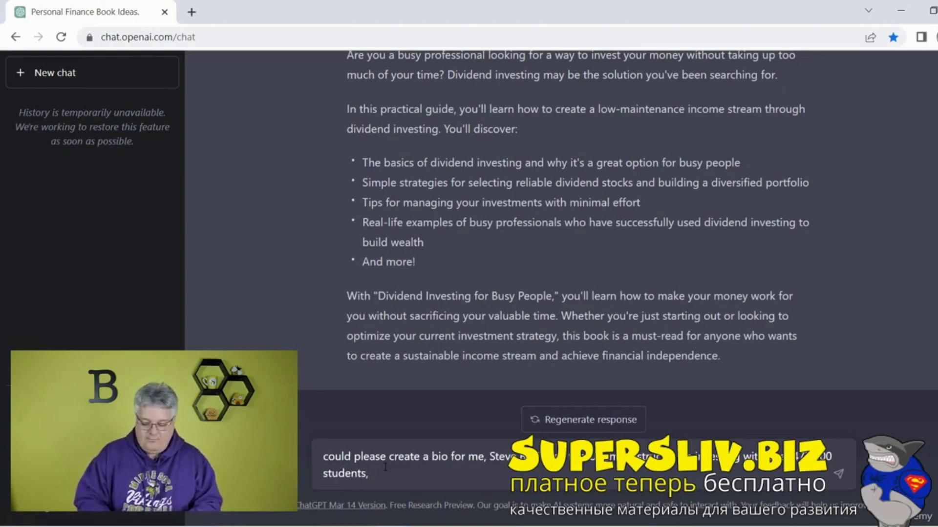
Add the author's focus to the bio prompt: investing in stocks, crypto, forex, personal finance, chatgpt and also management
type("ficusing o")
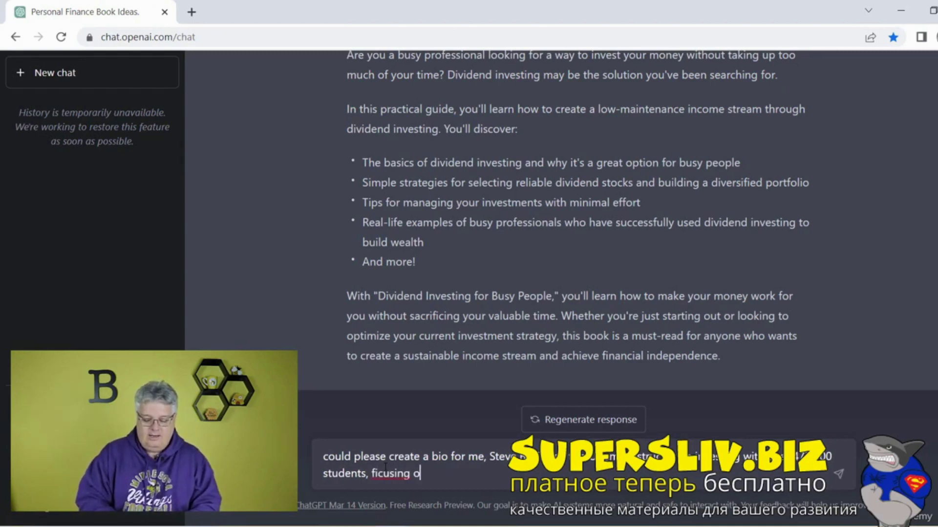
type("n investing in ")
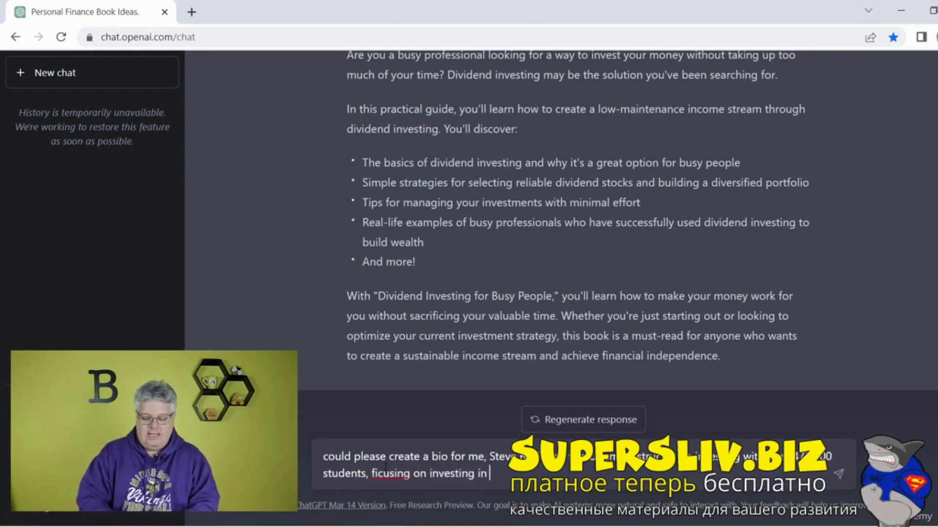
type("stocks, crypto, forex")
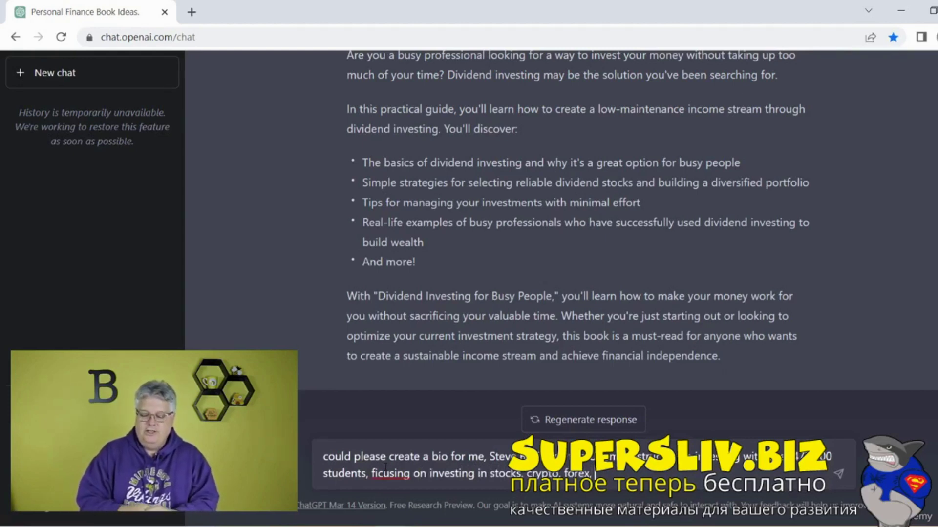
type(", personal")
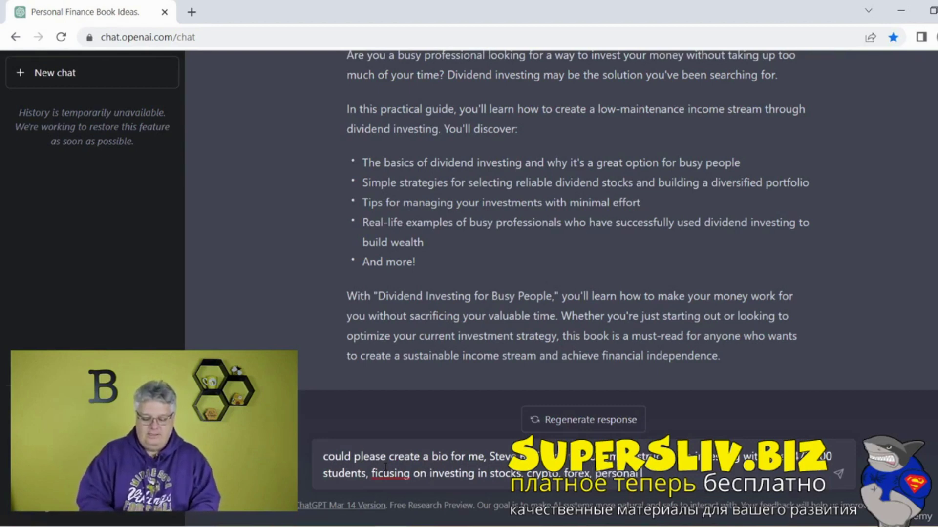
type(" finace")
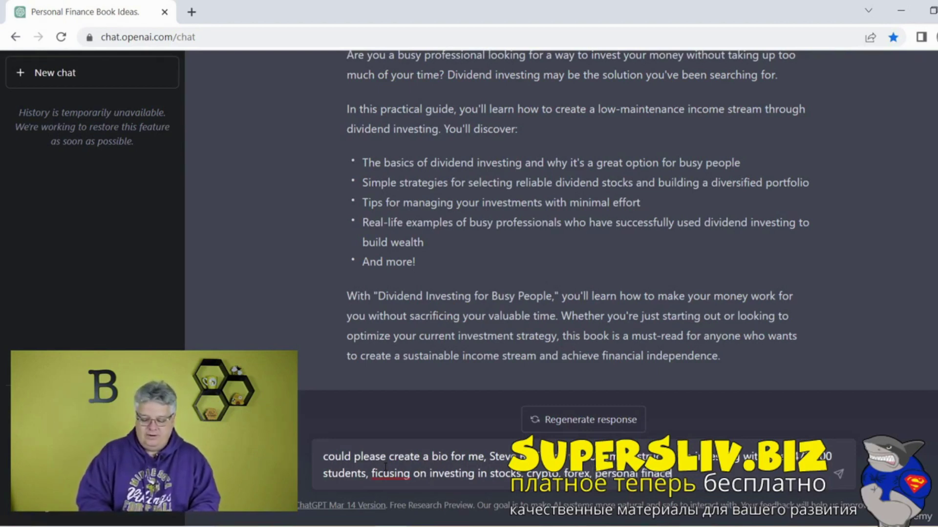
type(", chatgpt a")
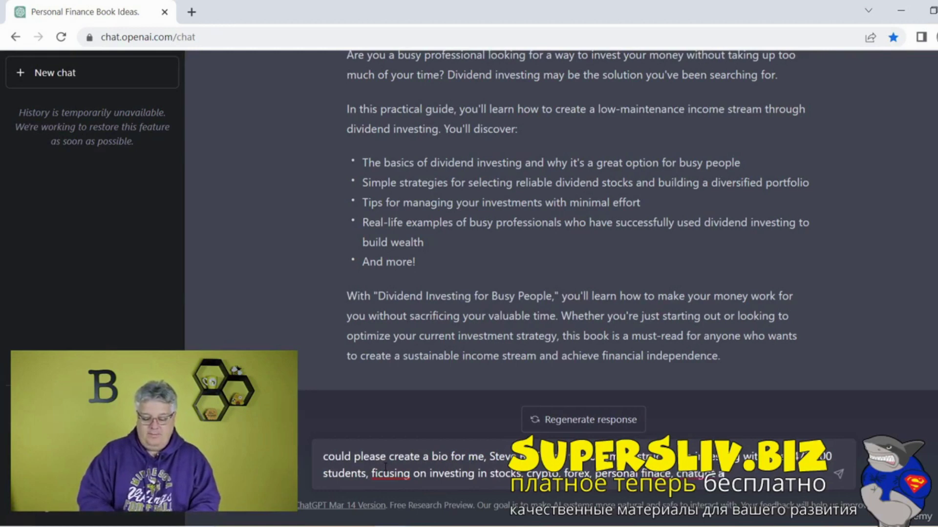
type("nd also mana")
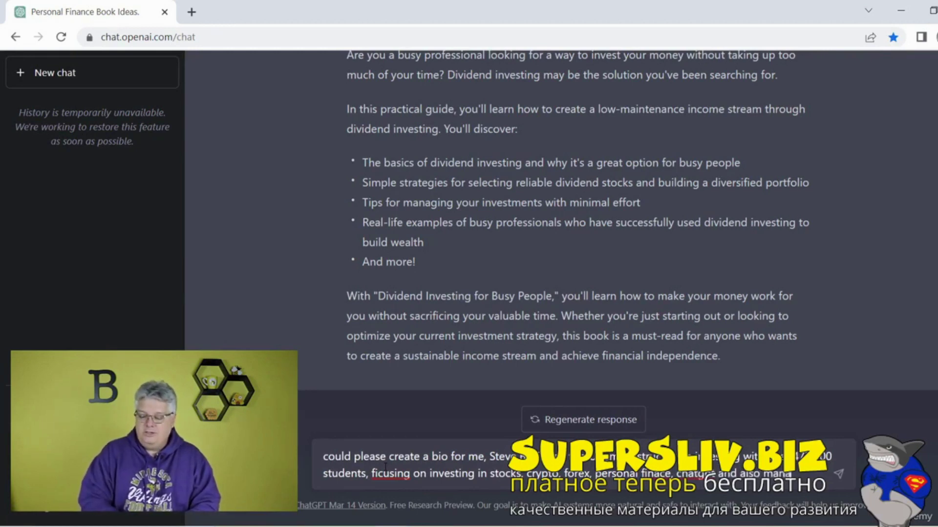
type("gement")
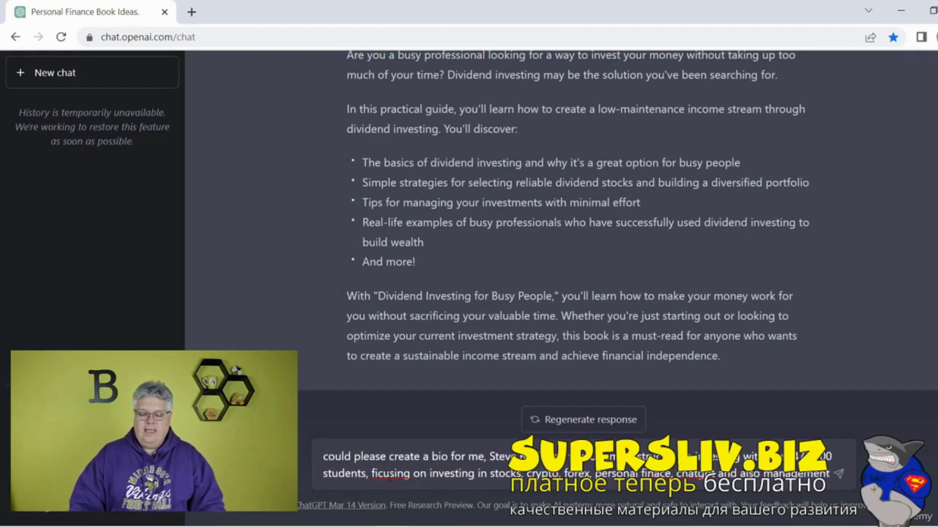
Correct the two misspelled words in the bio prompt to "focusing" and "finance" using the spelling suggestions
right_click(379, 474)
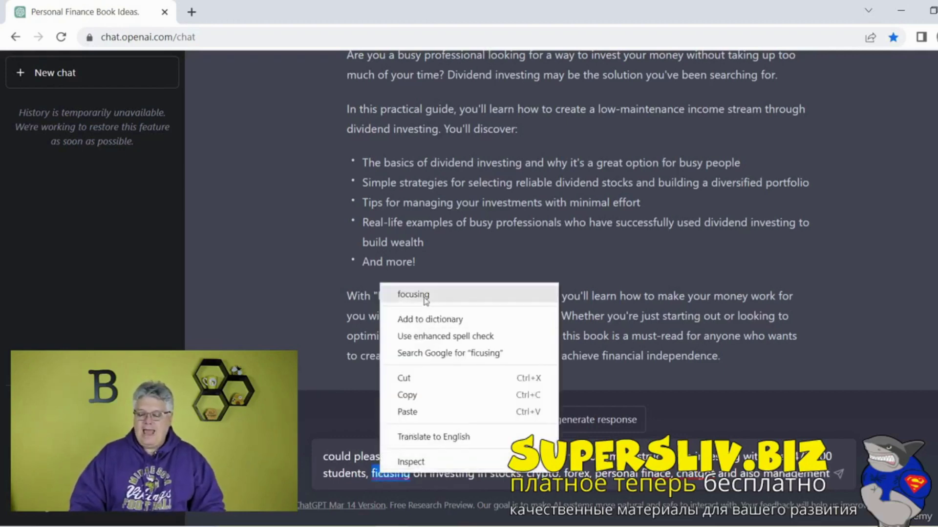
left_click(408, 297)
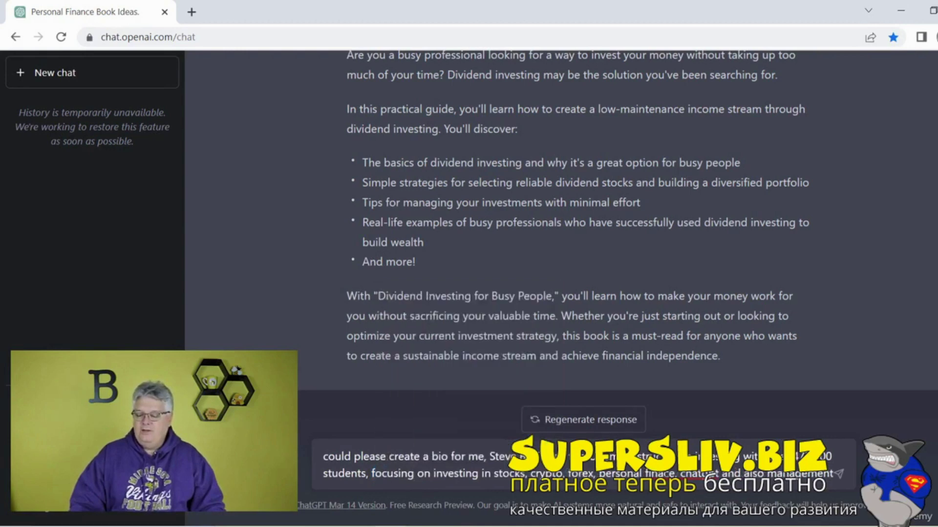
right_click(657, 474)
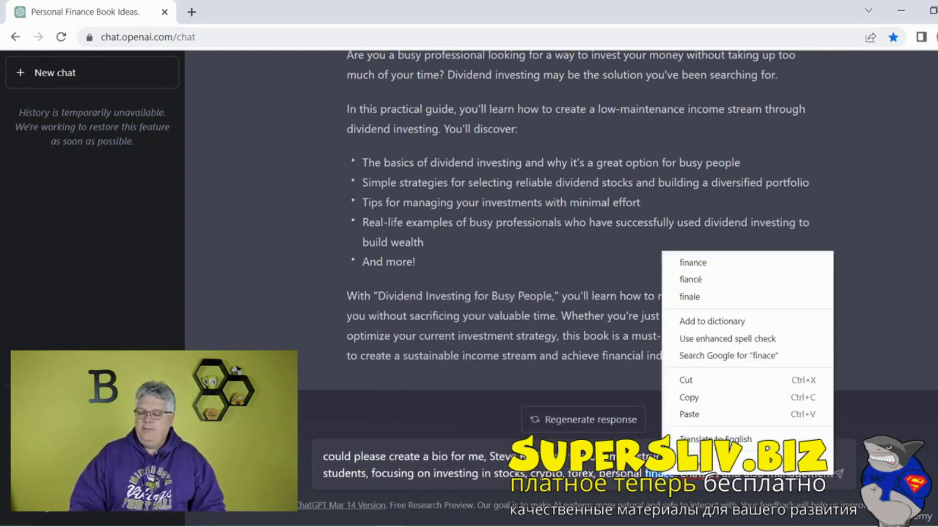
left_click(684, 263)
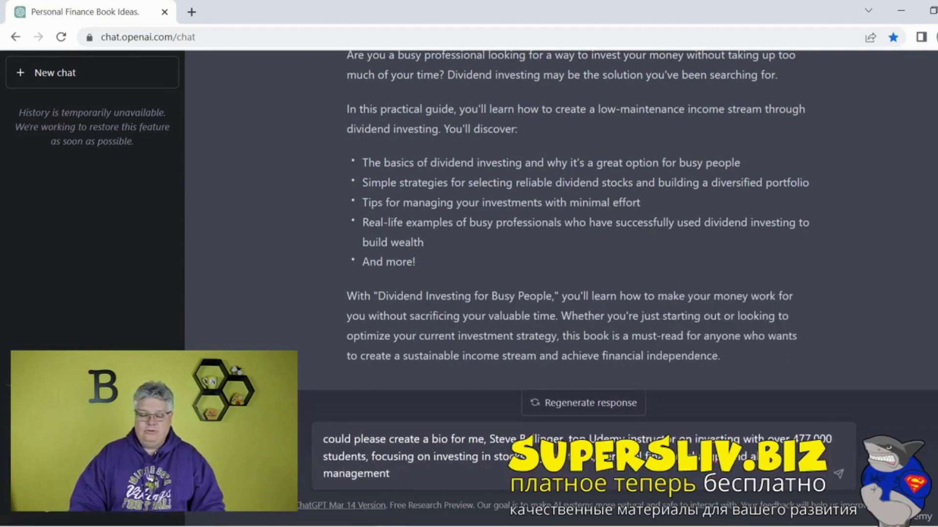
End the bio prompt's first sentence and add "I love to travel with my family," followed by the wife's and son's first names
type(". ")
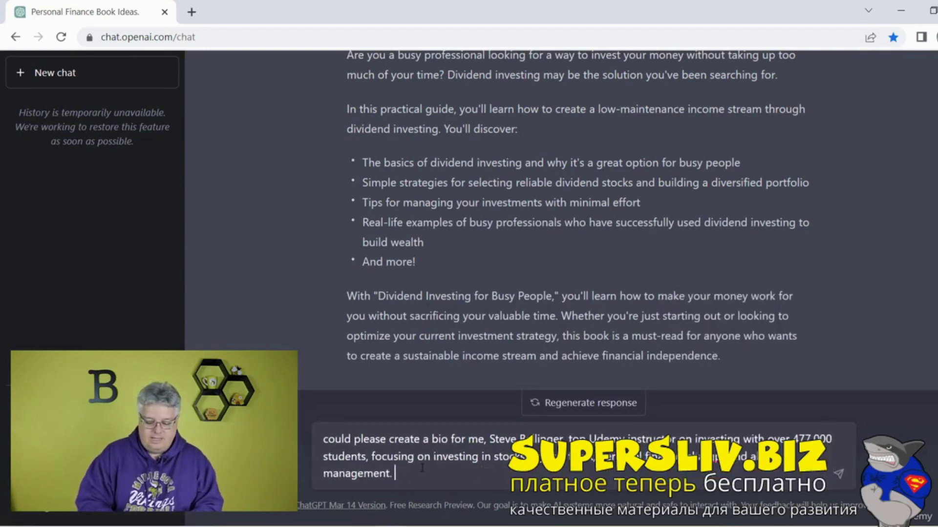
type("I love to tra")
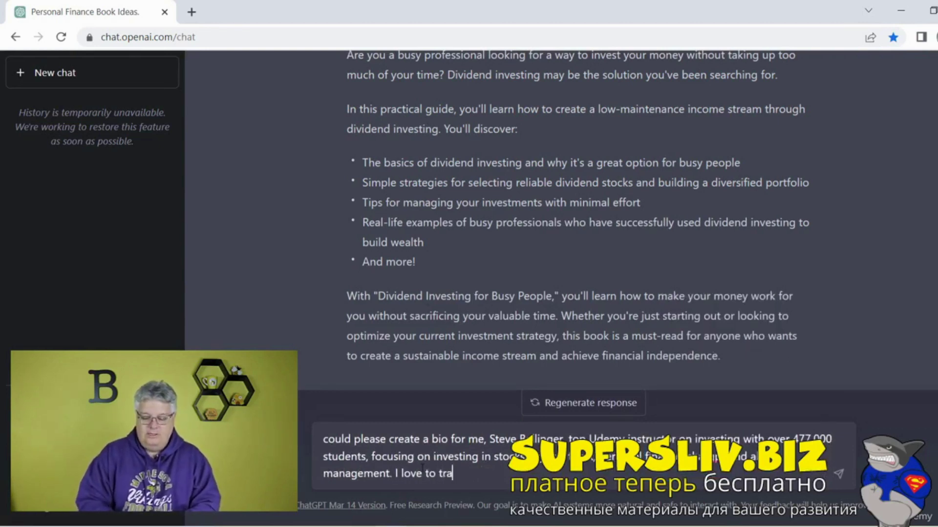
type("vel with my")
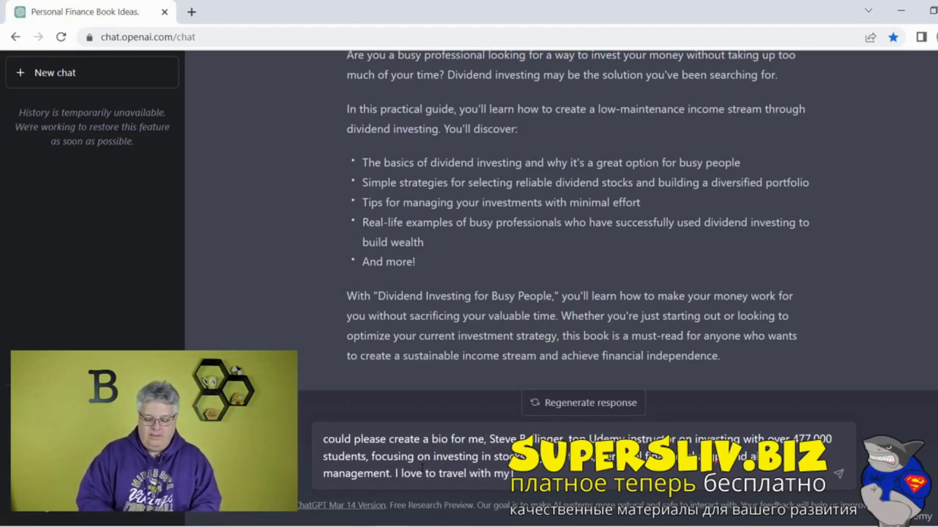
type(" family, wi")
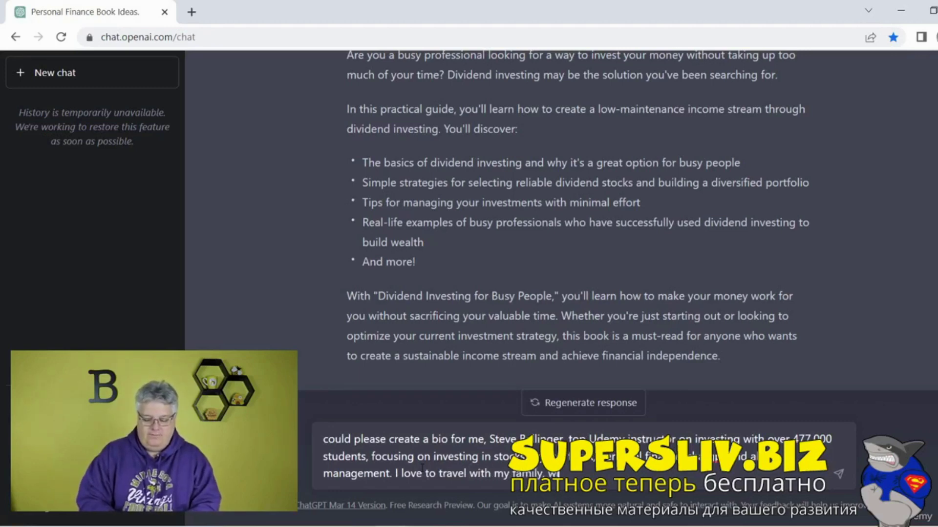
type("fe Hele")
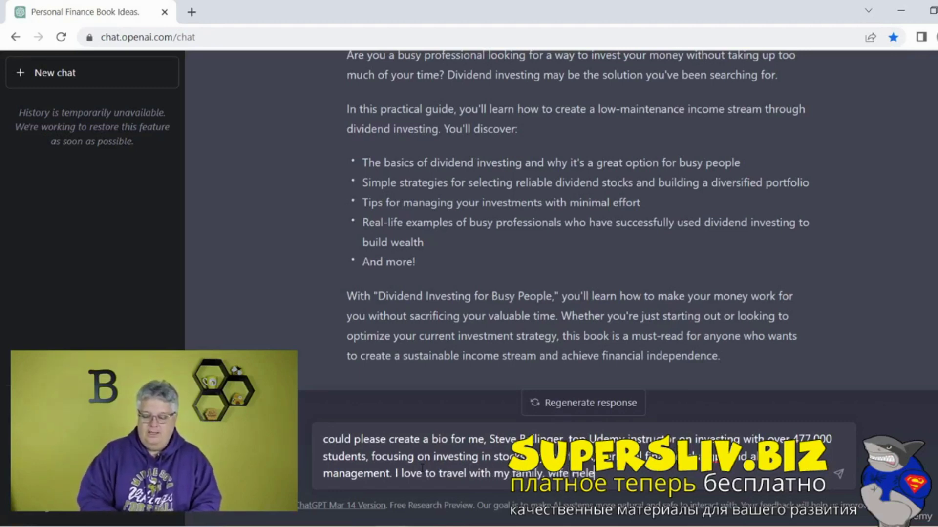
type("n and son Patrick")
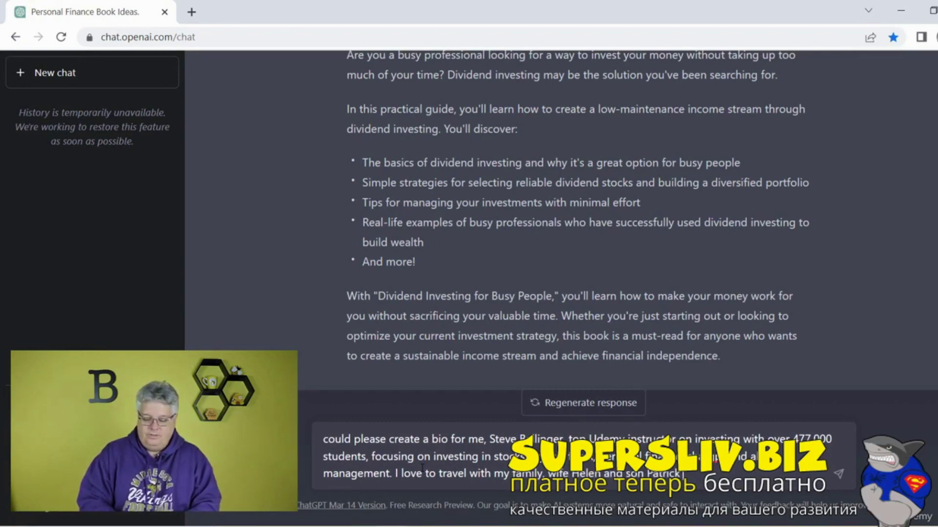
Extend the travel sentence with "to areas such as" and the destinations Scandinavia and Egypt
type(" to areas")
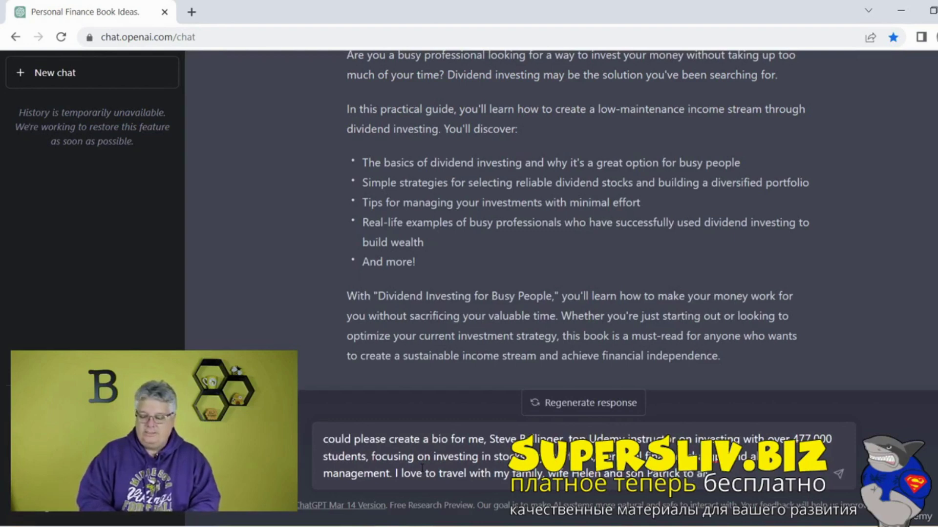
type(" such as")
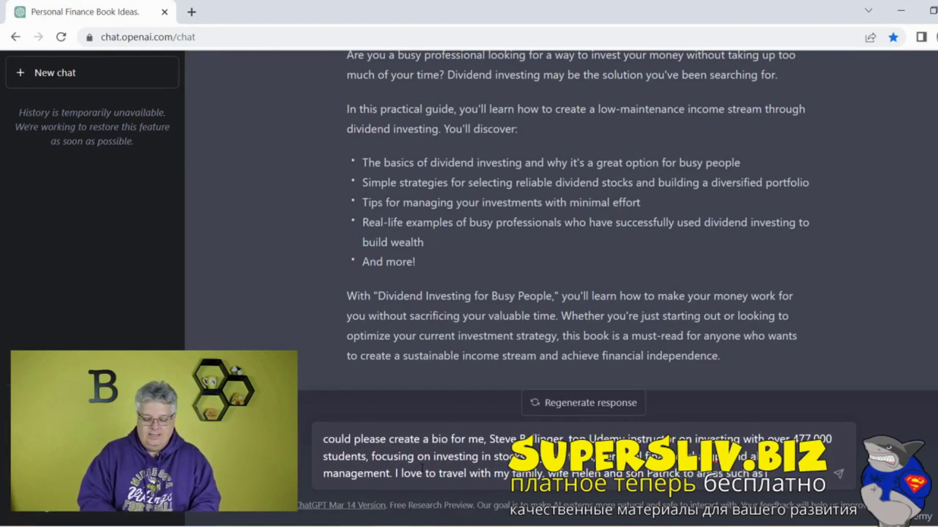
type(" Sc")
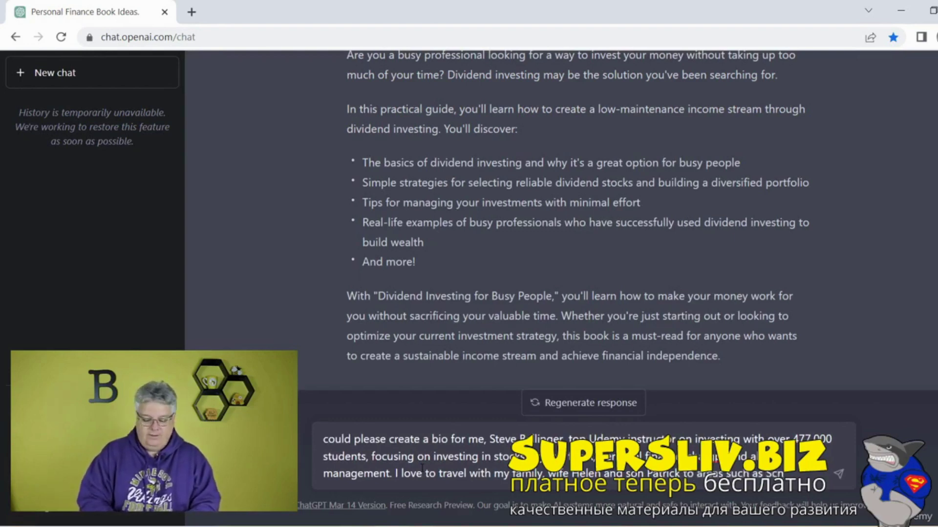
type("andinavi")
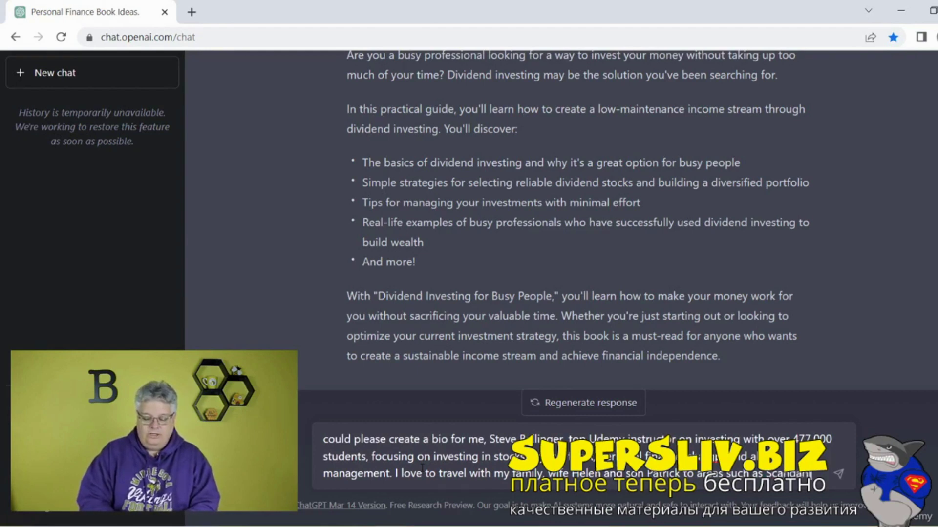
type("a")
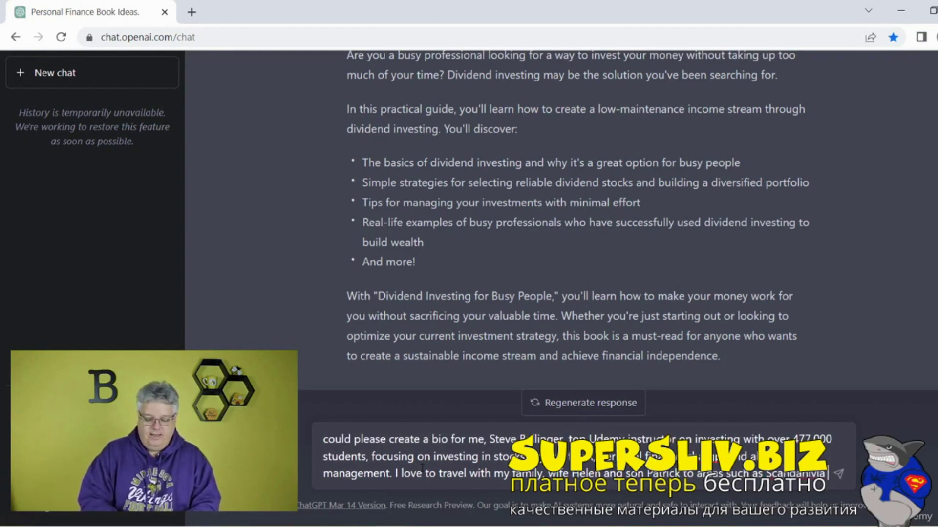
type(" and Egypt")
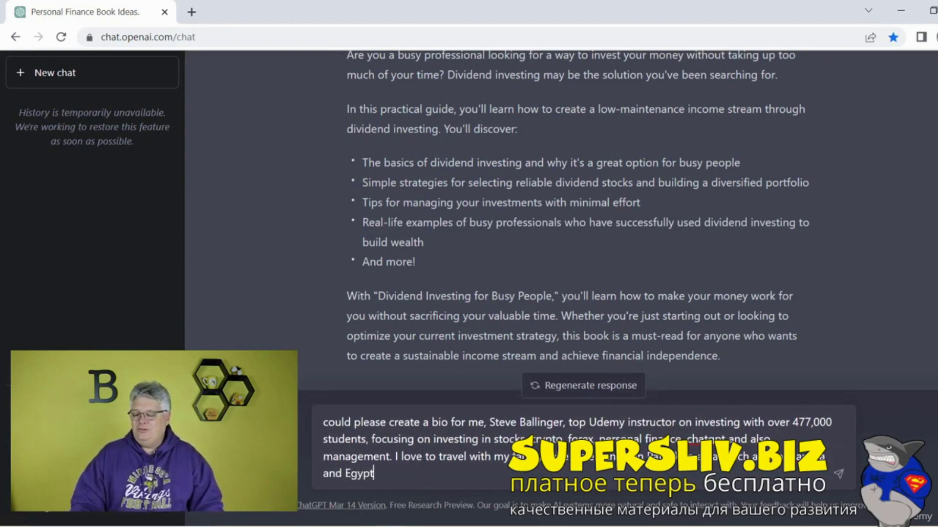
Correct the misspelled region to "Scandinavia" using the spelling suggestion, end the prompt with a period and submit it
right_click(795, 457)
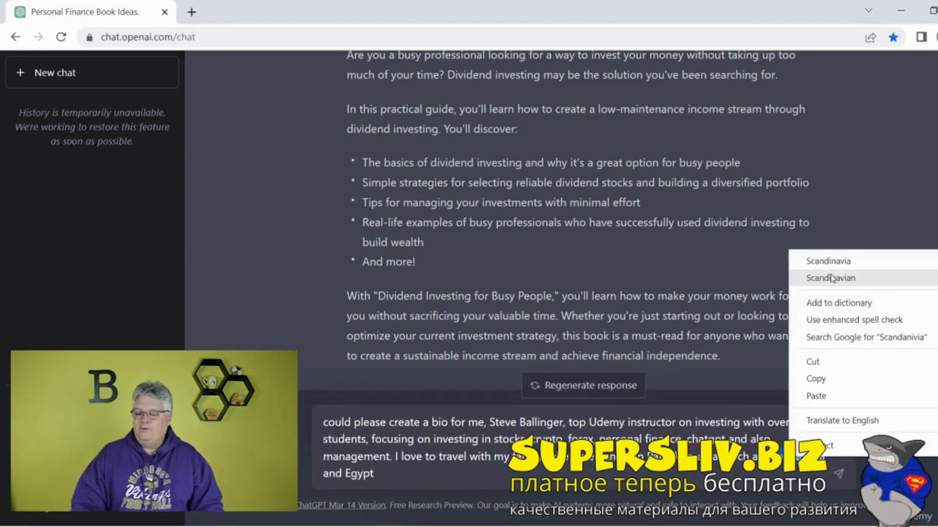
left_click(842, 263)
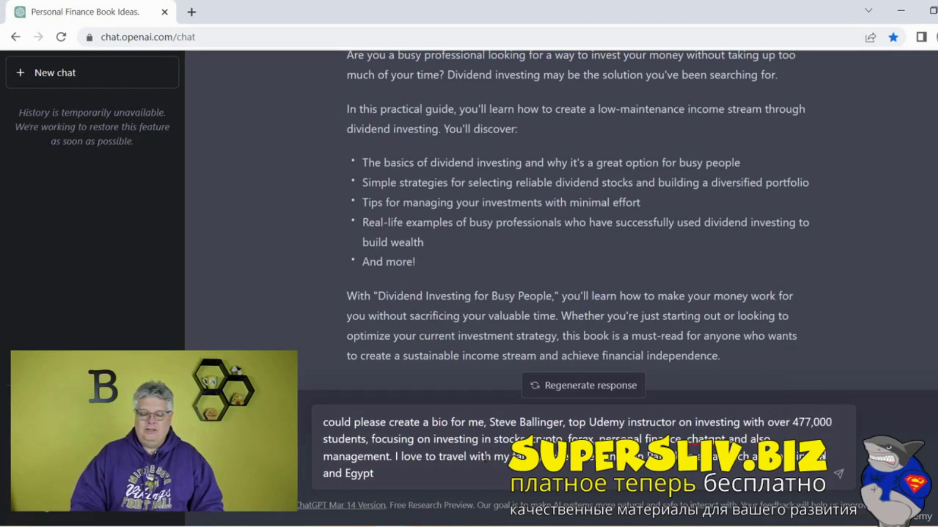
type(".")
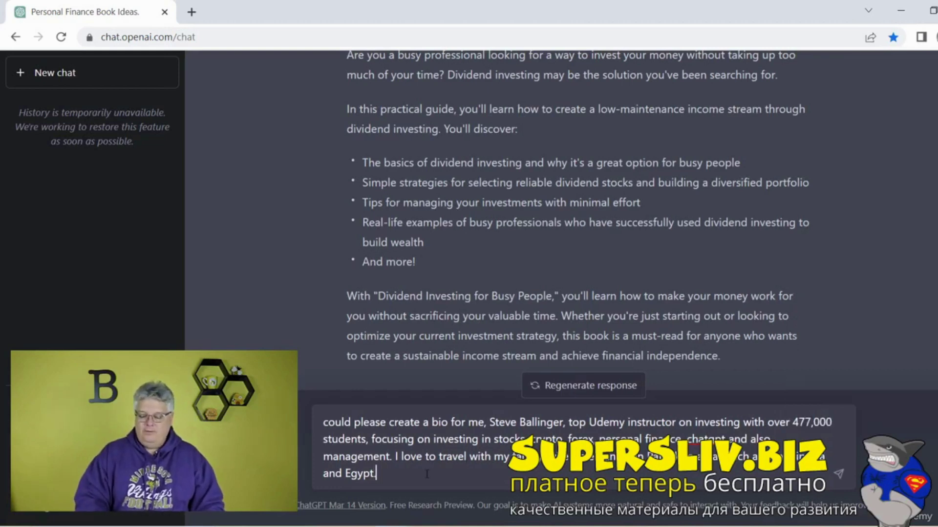
key("Return")
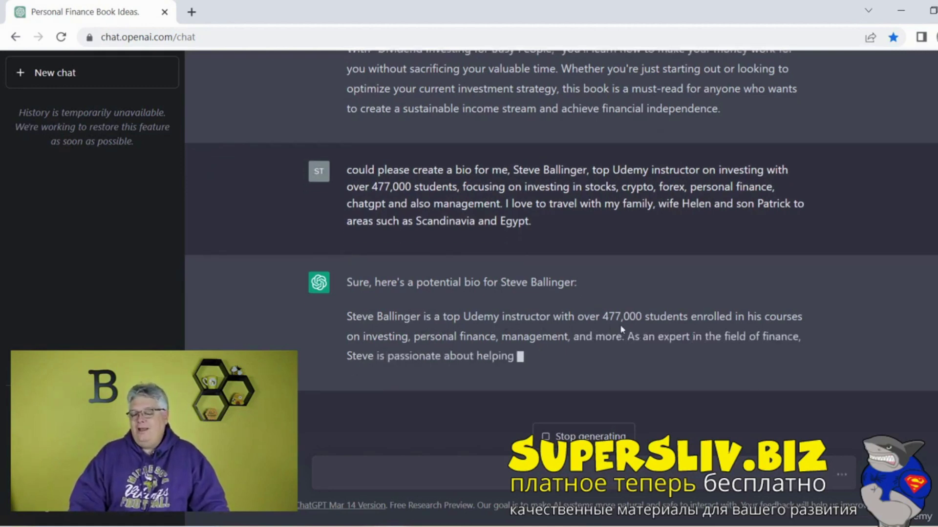
Read through the generated author bio, checking how it covers teaching experience, passion for finance, family travel and commitment to students
left_click_drag(655, 337, 714, 337)
left_click_drag(431, 357, 634, 349)
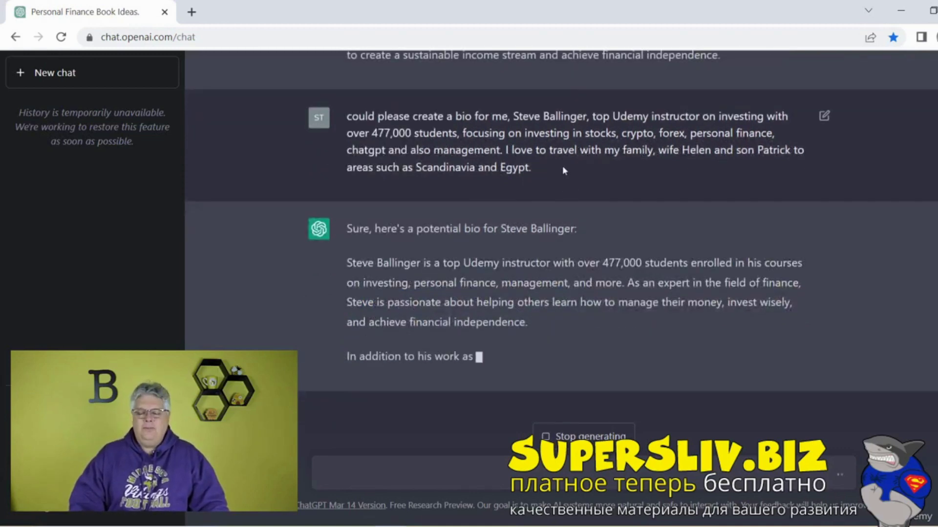
left_click_drag(462, 303, 601, 303)
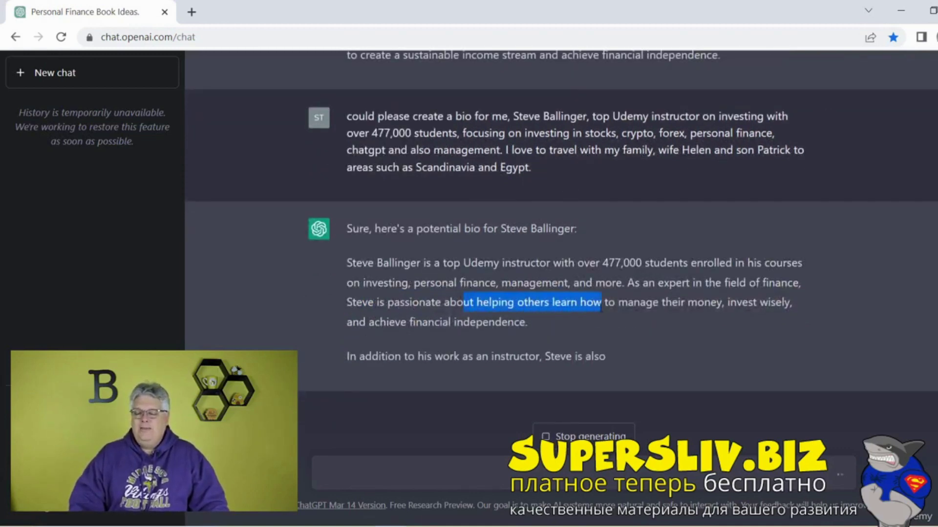
left_click(480, 309)
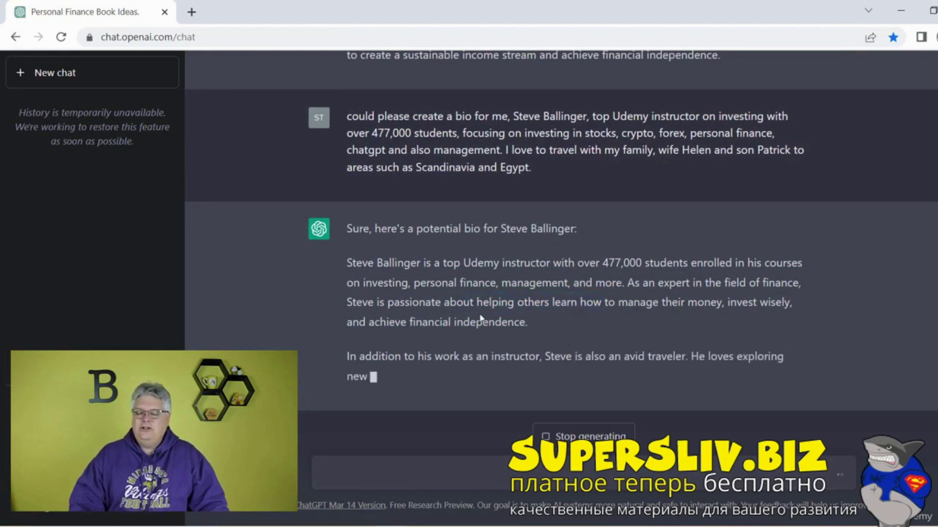
double_click(633, 337)
left_click(630, 338)
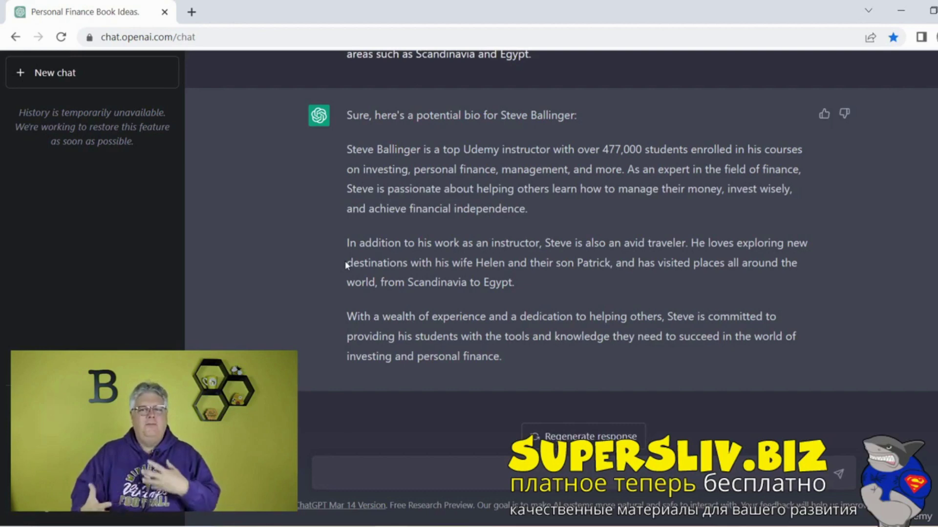
left_click_drag(380, 189, 493, 297)
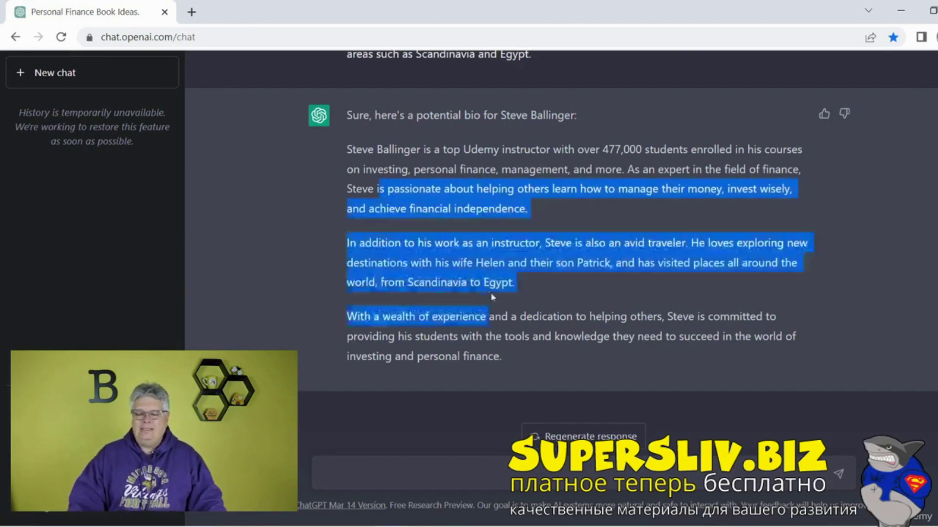
left_click(531, 296)
left_click_drag(409, 337, 570, 362)
left_click(434, 316)
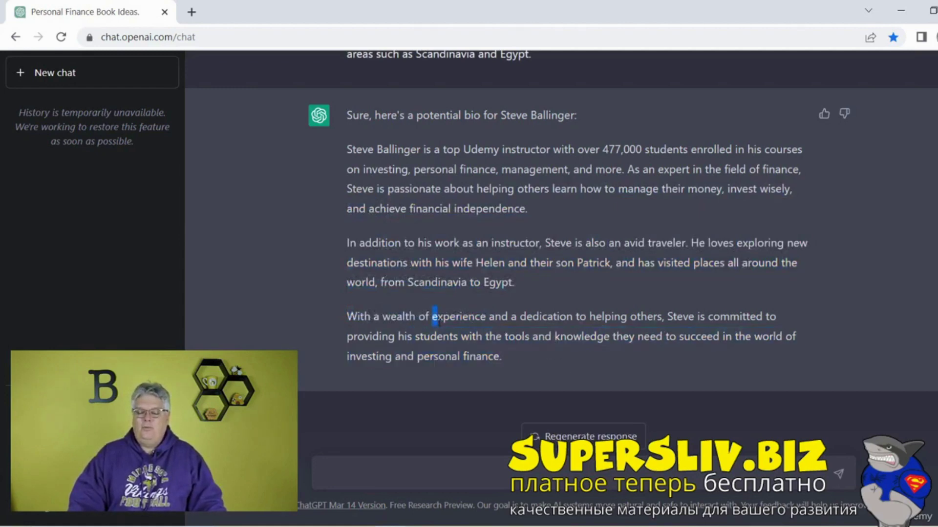
left_click_drag(501, 357, 401, 366)
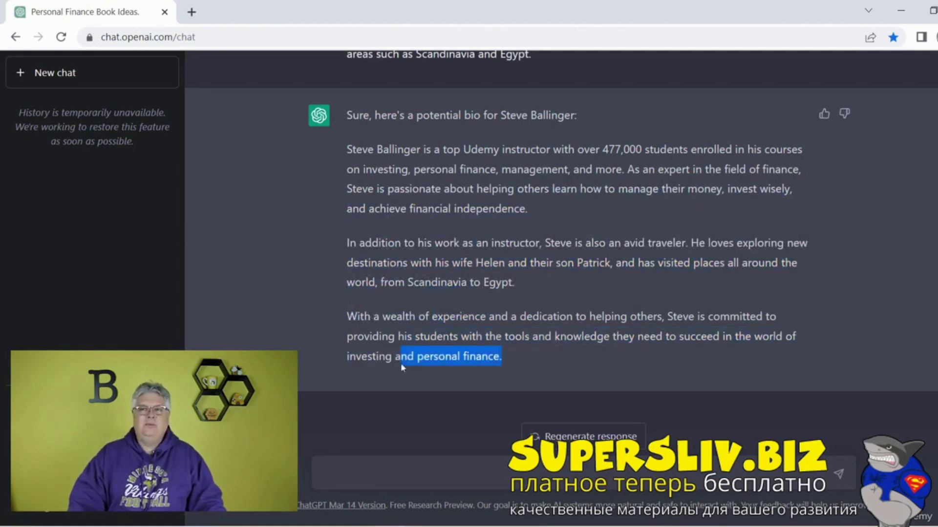
left_click(544, 283)
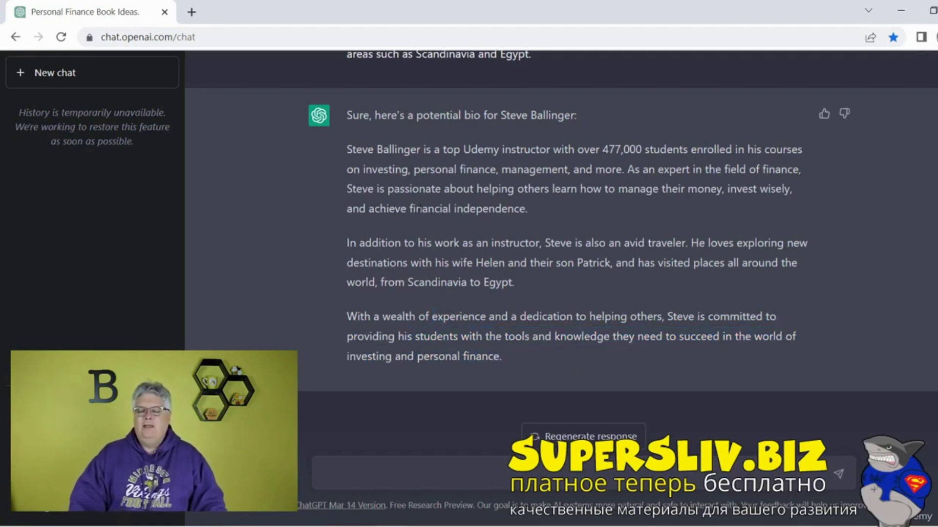